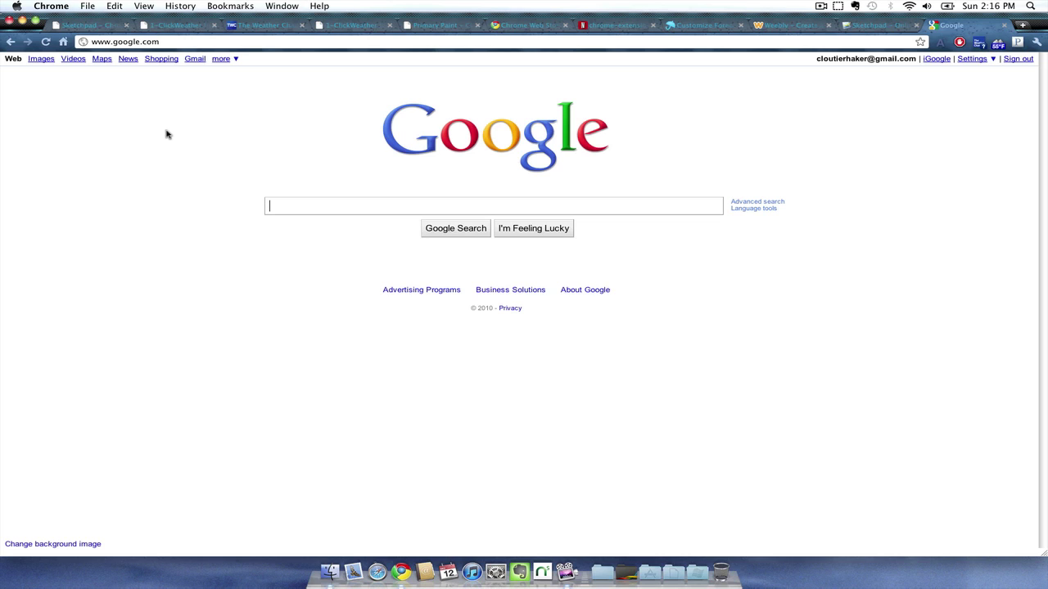
Step: Search Google for 'google chrome', open the Chrome download page, then go back to the results
text(google c)
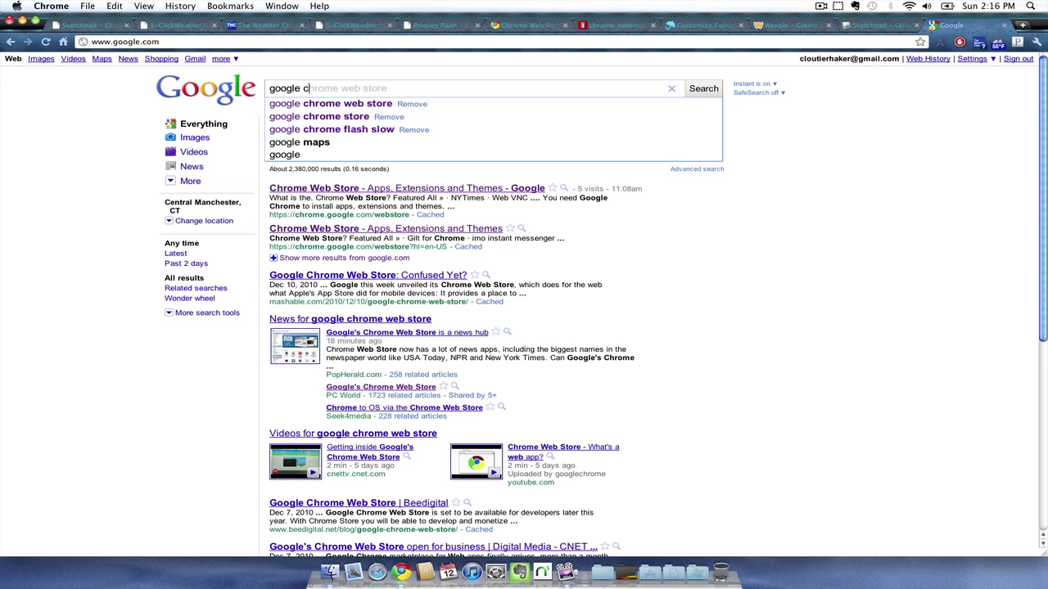
text(hrome)
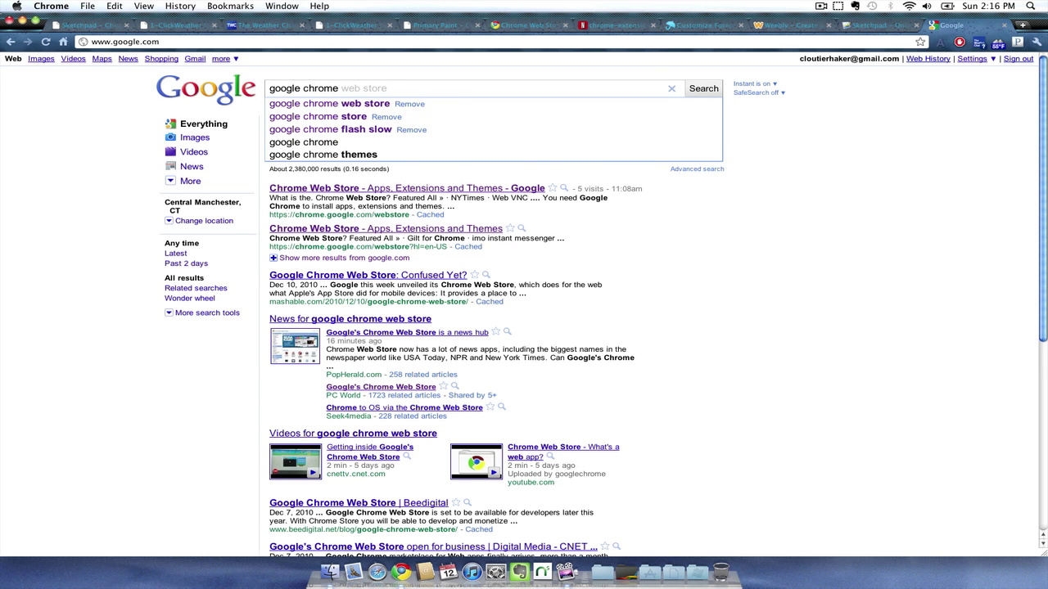
key(Return)
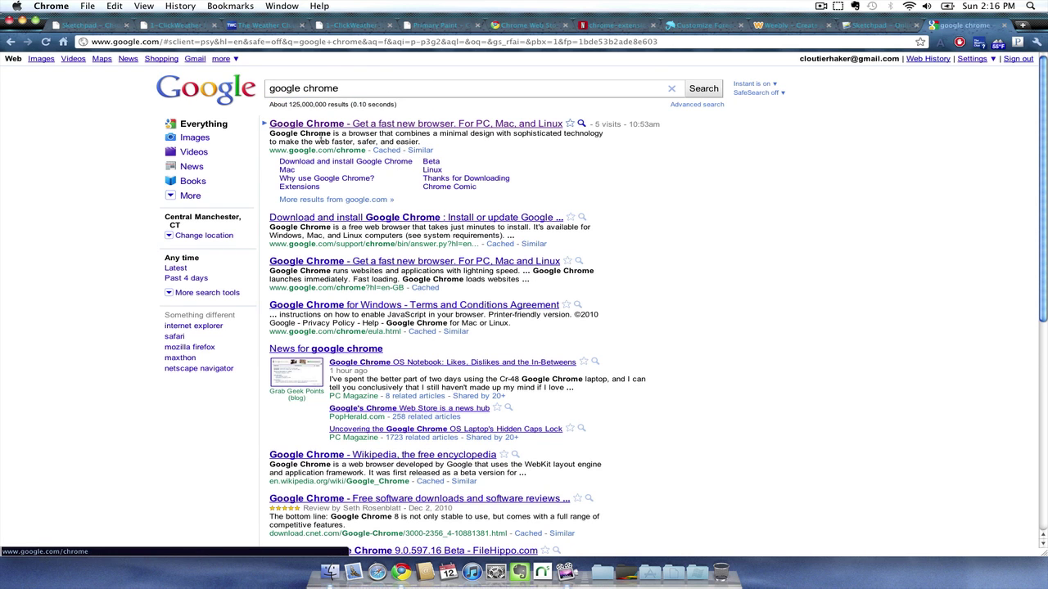
mouse_move(368, 127)
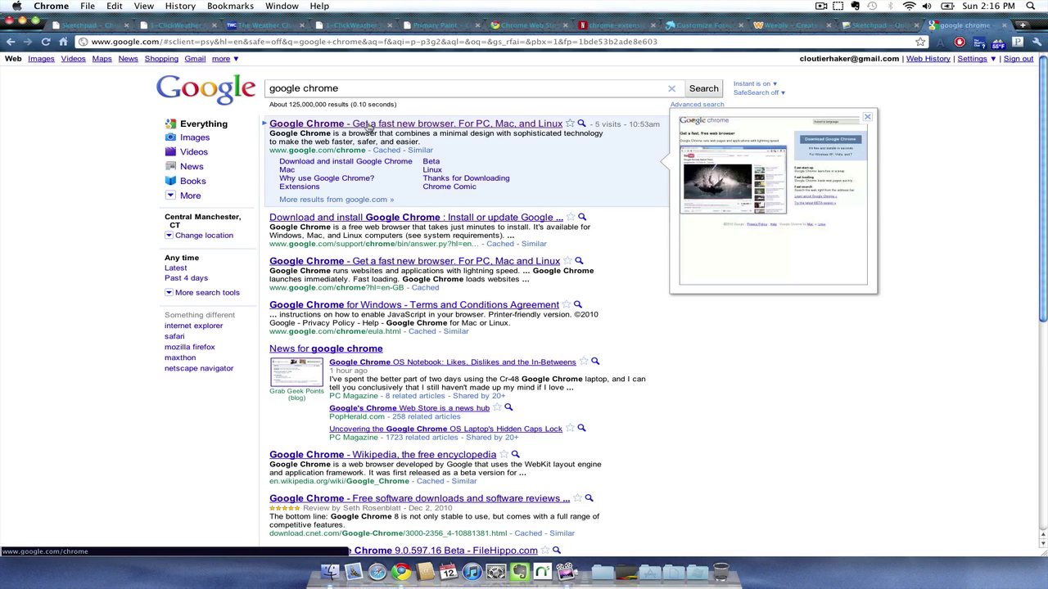
click(497, 124)
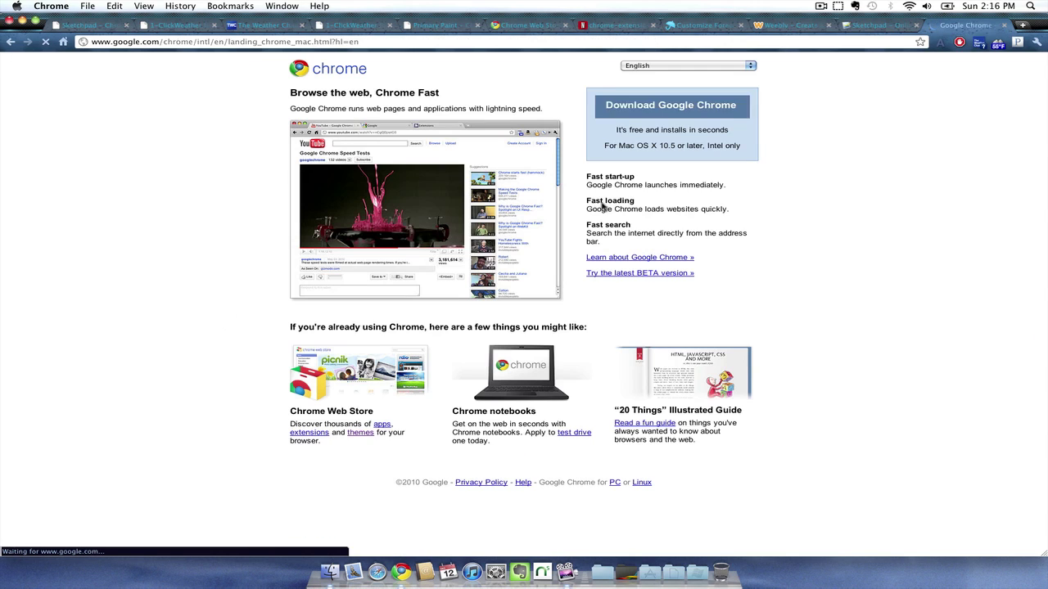
right_click(255, 128)
click(264, 131)
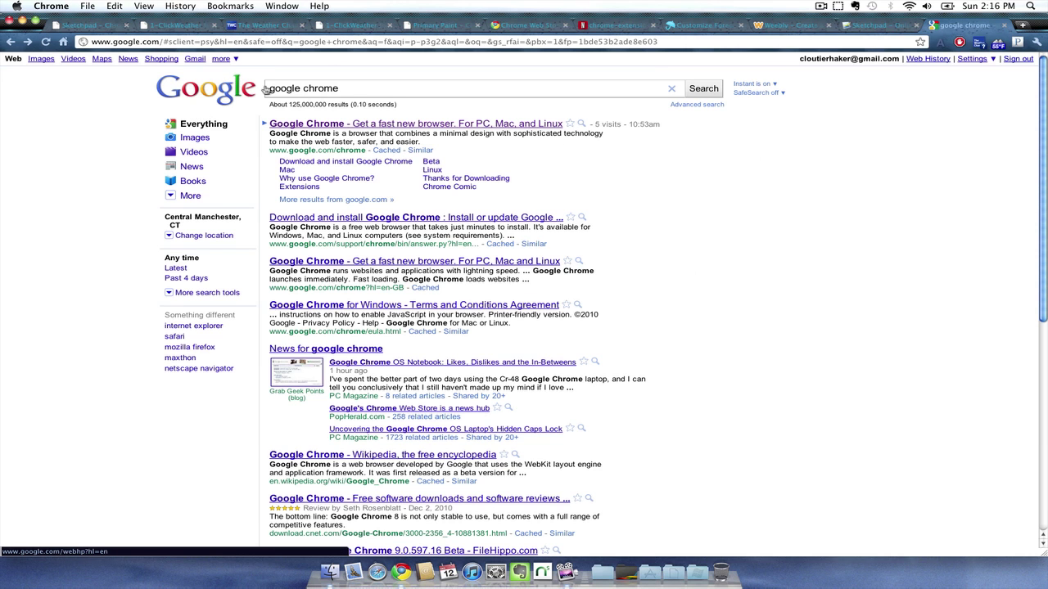
Step: Return to the Google home page and search for 'google chrome web store'
click(211, 90)
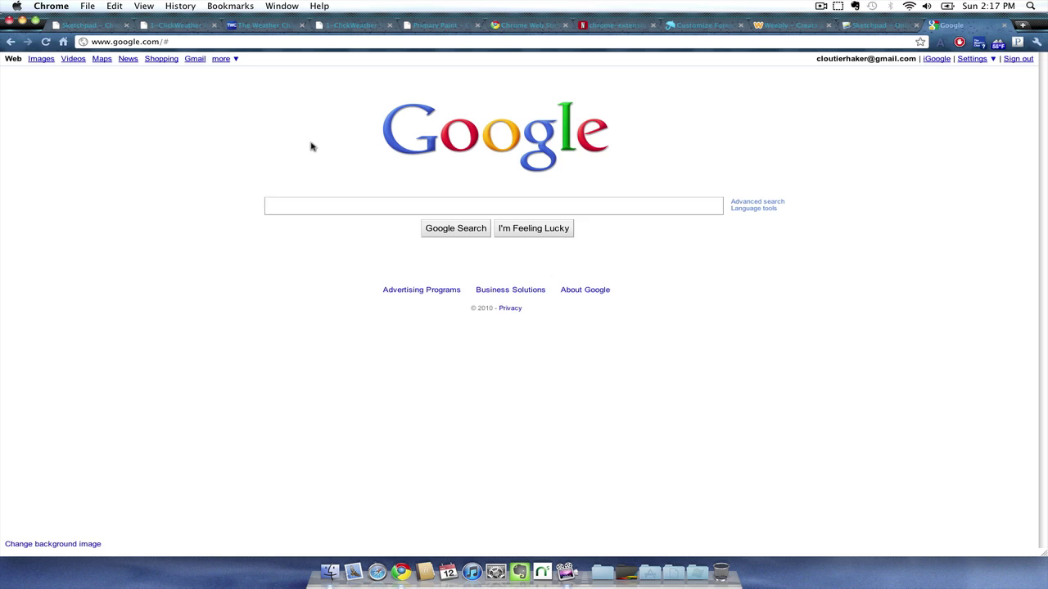
text(google)
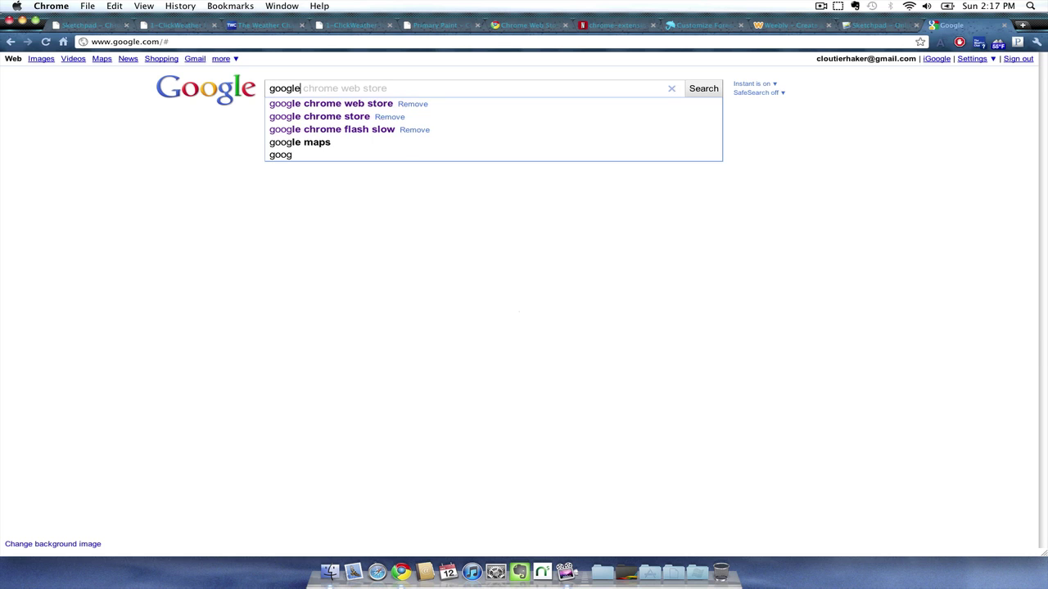
text( chr)
click(336, 104)
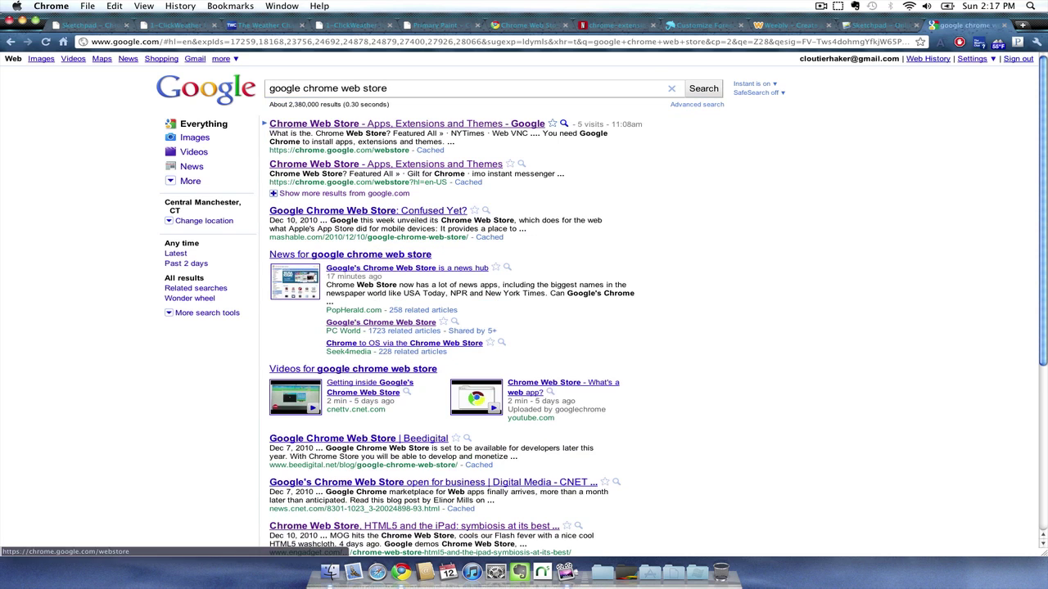
Step: Open the Chrome Web Store from the top result and search it for 'youtube'
click(383, 122)
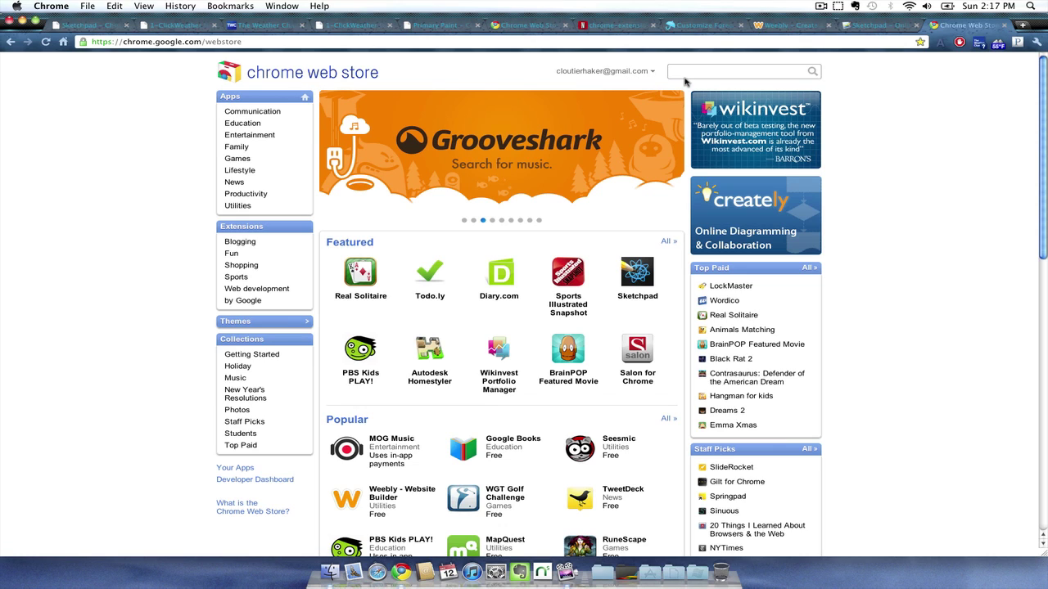
click(679, 74)
text(youtub)
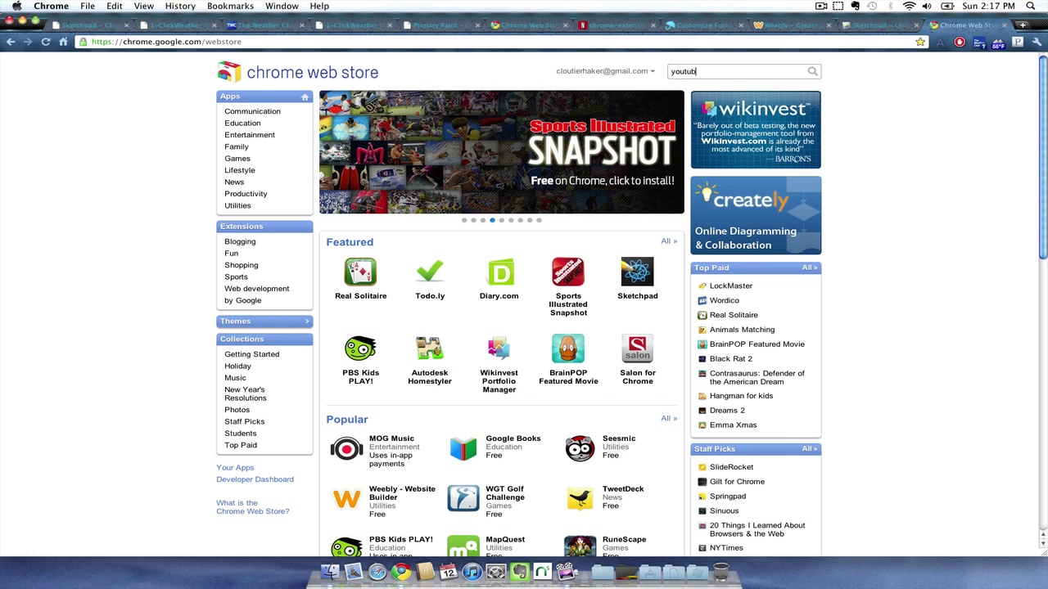
text(er)
key(BackSpace)
key(Return)
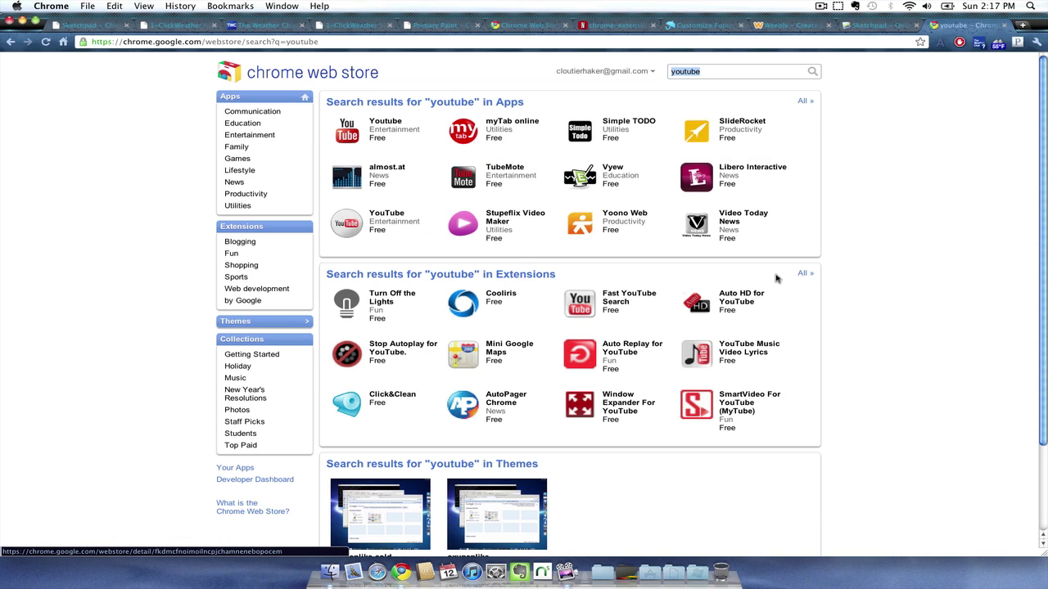
mouse_move(403, 236)
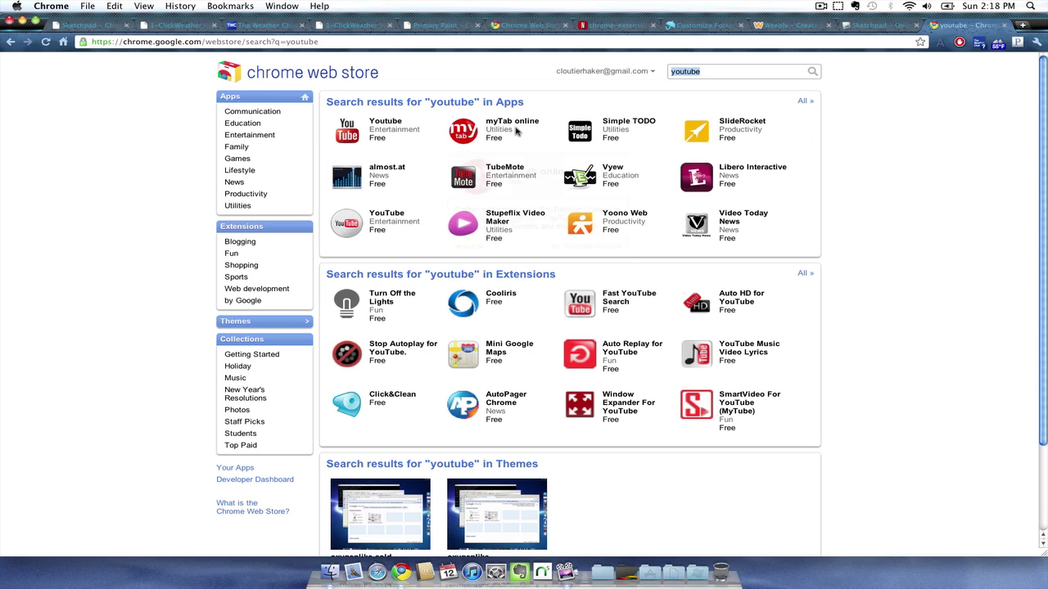
mouse_move(421, 129)
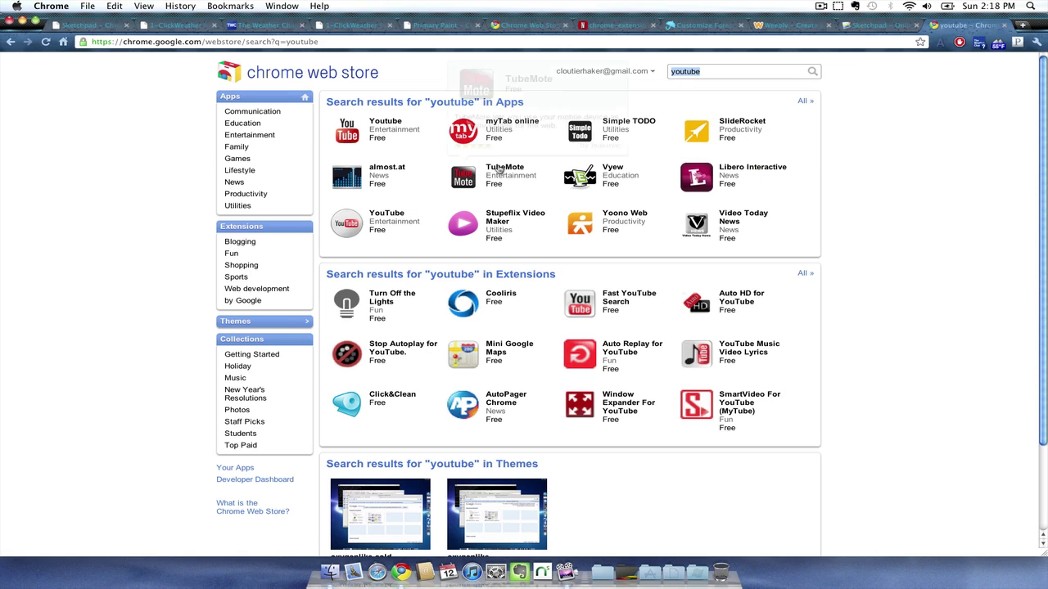
mouse_move(470, 172)
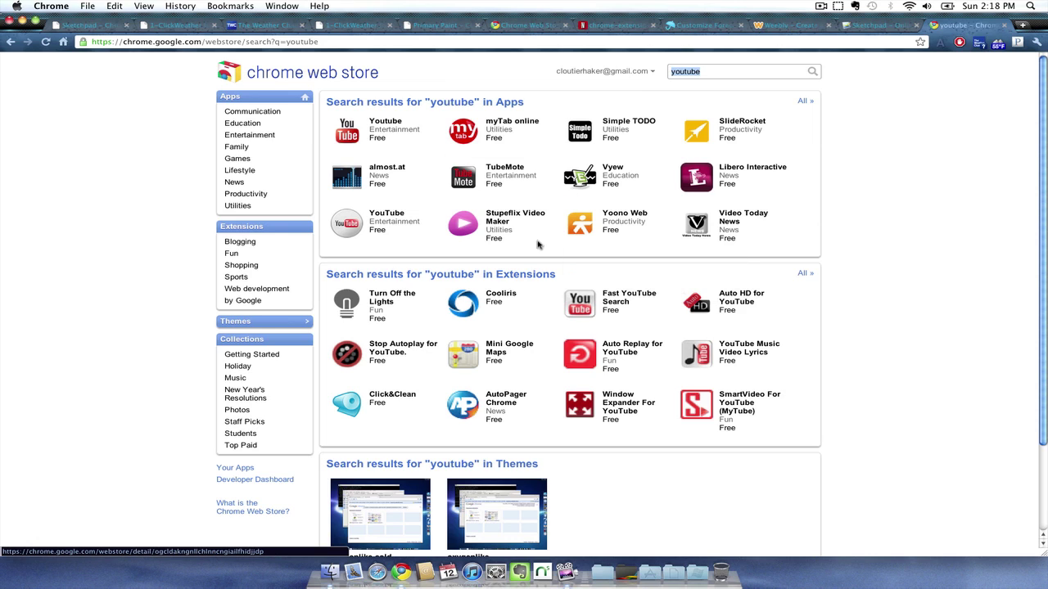
Step: Open the YouTube app's store page and install it
click(352, 223)
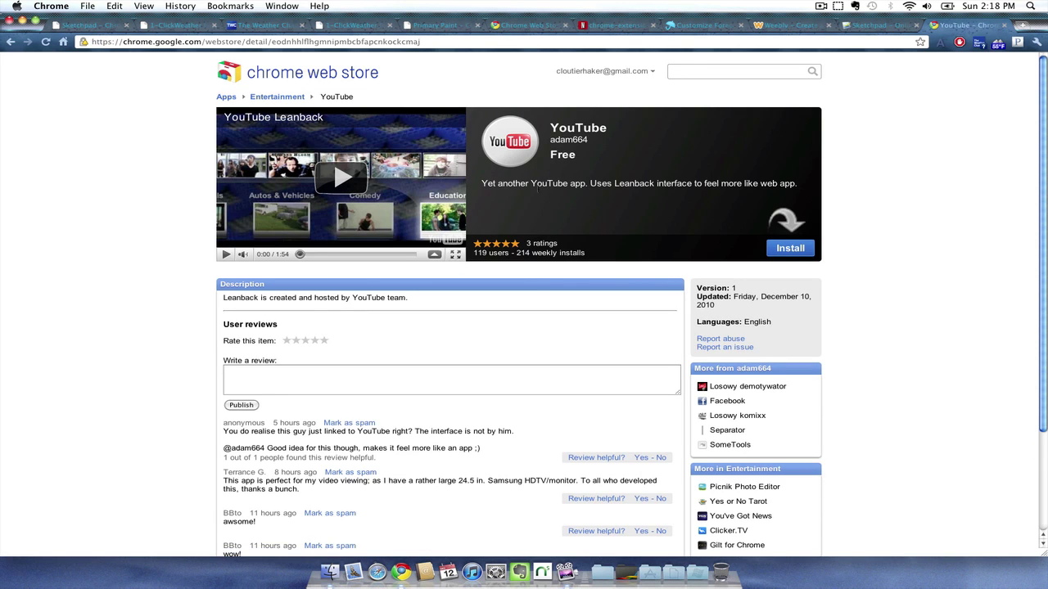
click(792, 250)
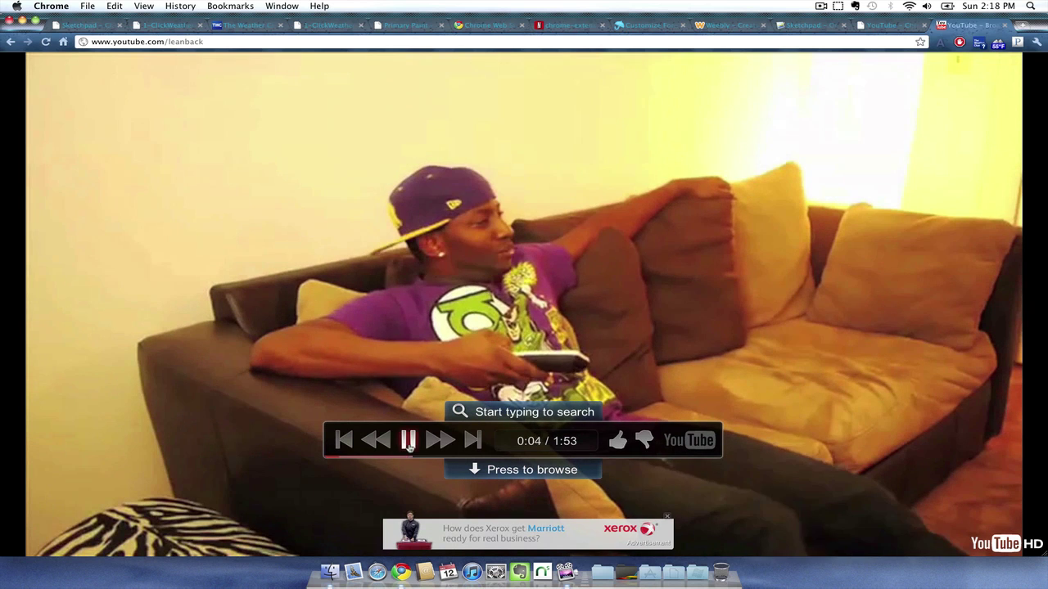
Step: Pause the video and search Leanback for the 'cloutierhaker' channel's videos
key(space)
click(507, 410)
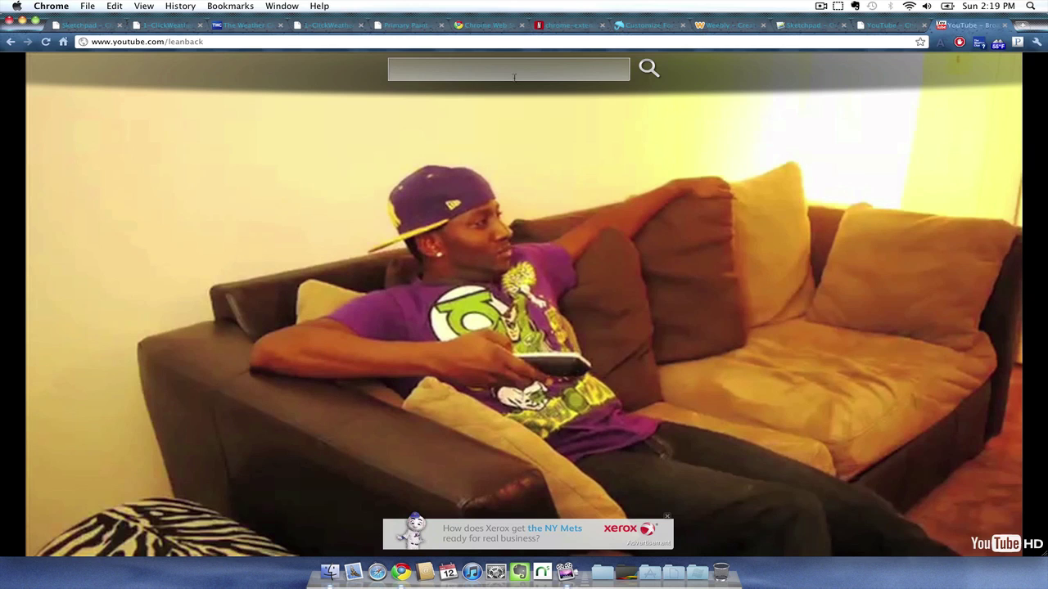
text(cloutierhaker)
key(Return)
right_click(573, 174)
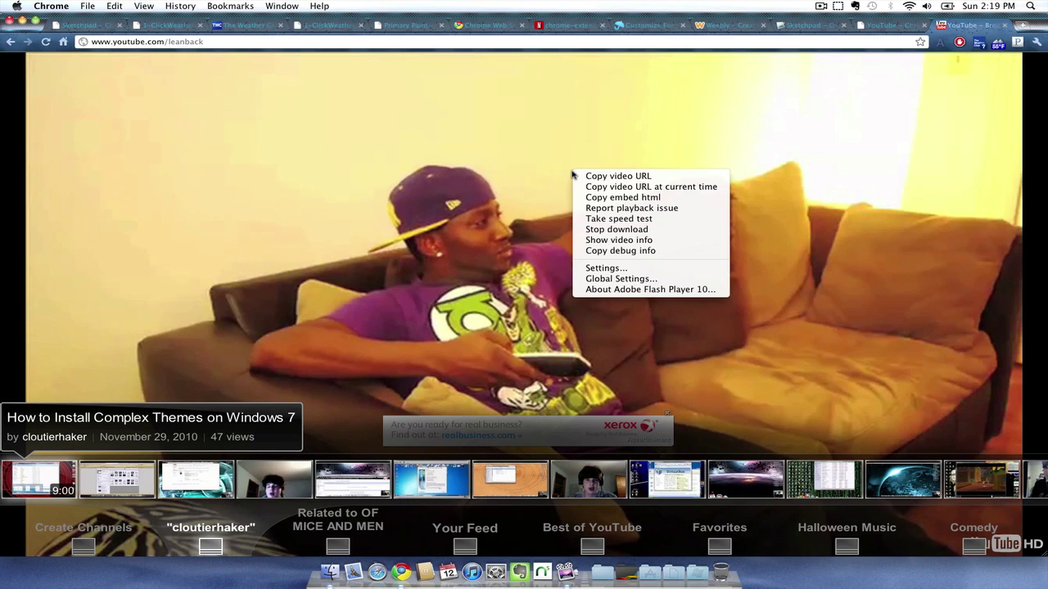
click(474, 138)
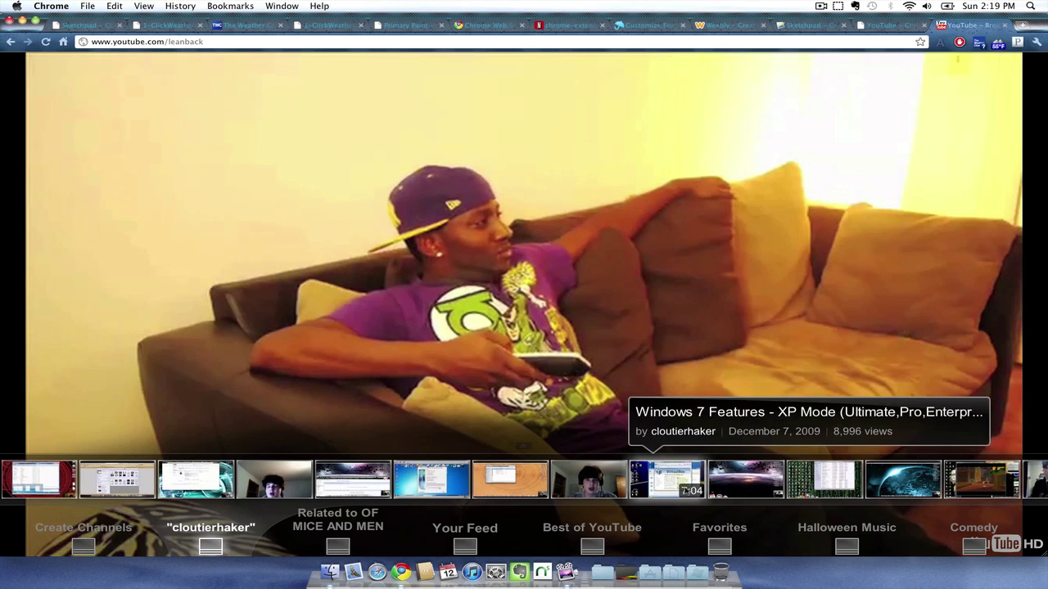
mouse_move(1038, 495)
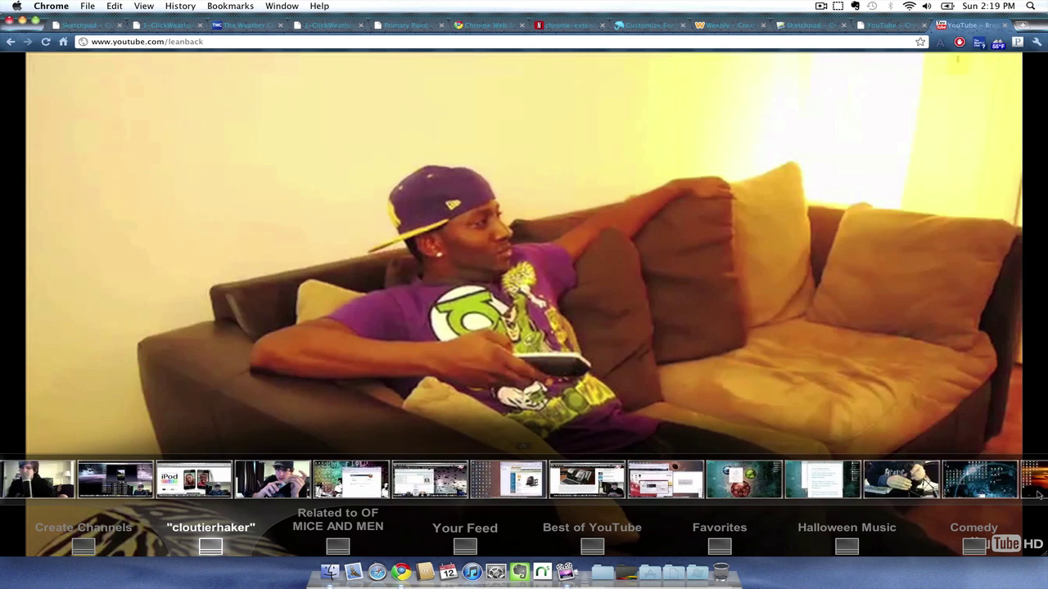
mouse_move(3, 477)
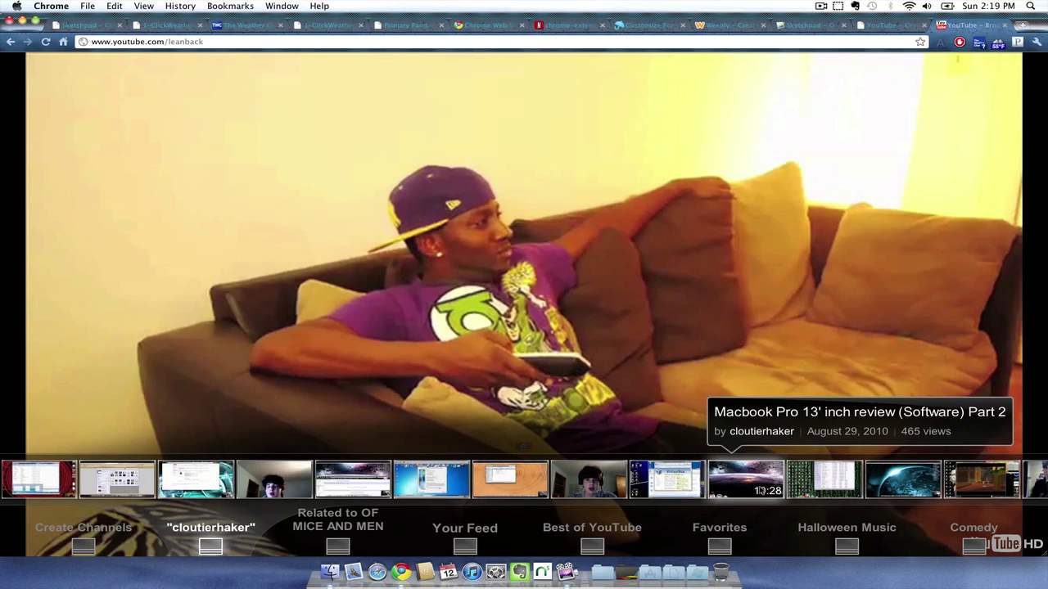
Step: Play 'How to Tweak Mac OSX' and pause it at 0:04
click(502, 488)
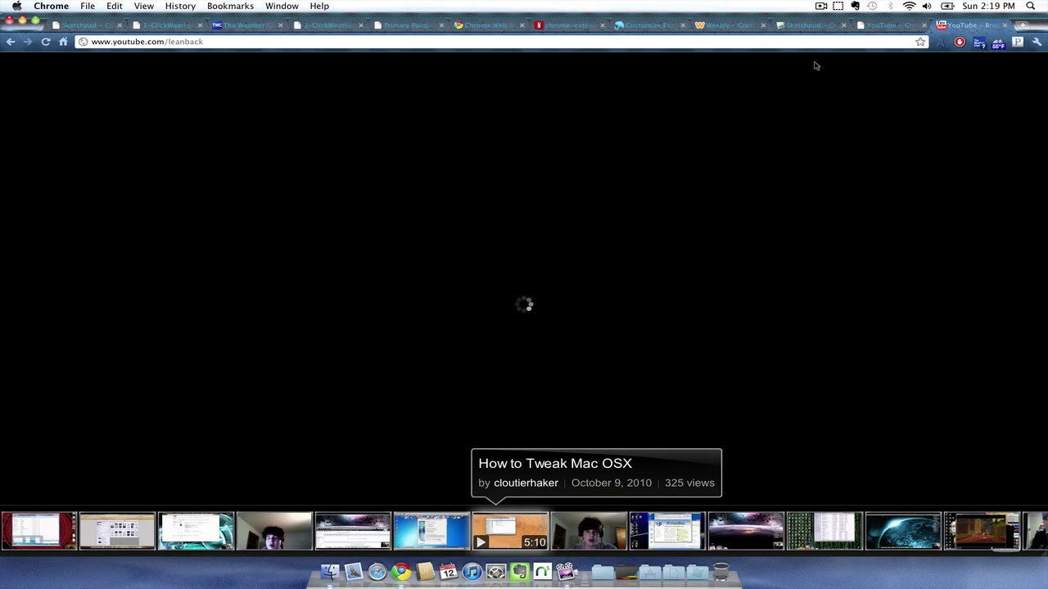
click(871, 25)
click(972, 25)
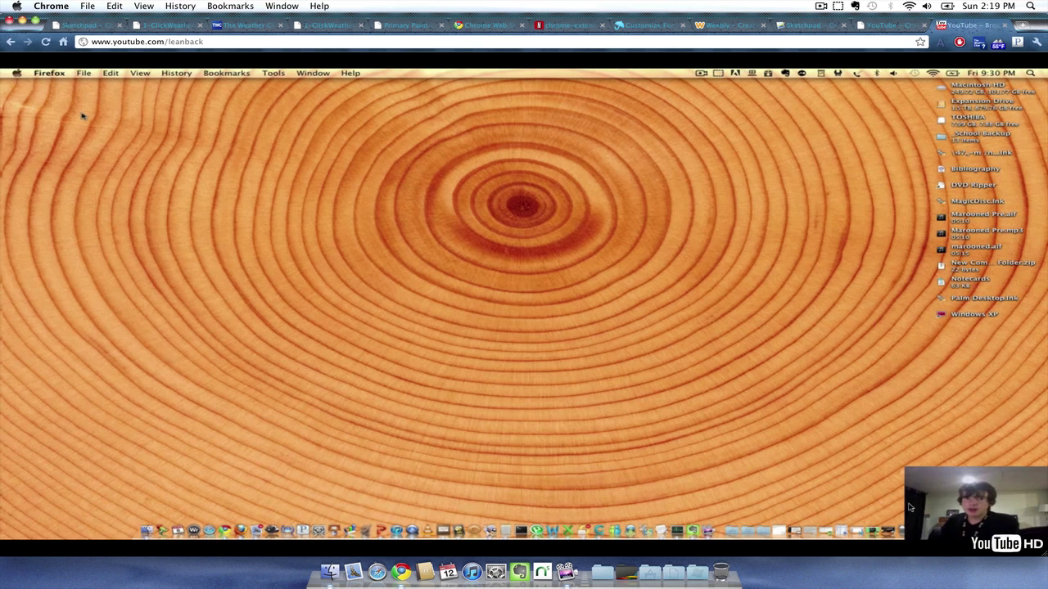
mouse_move(467, 329)
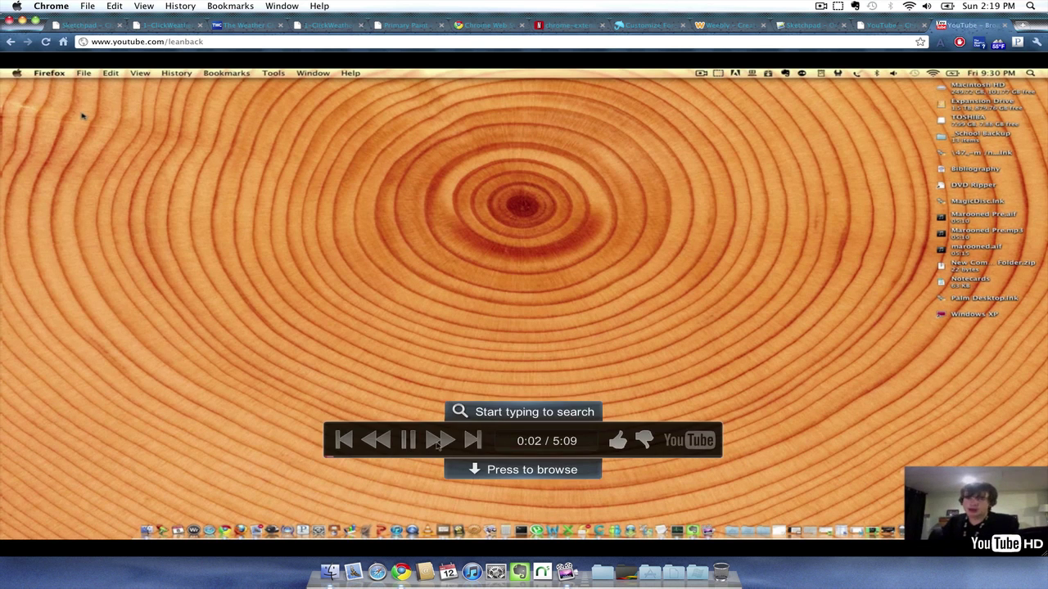
click(406, 441)
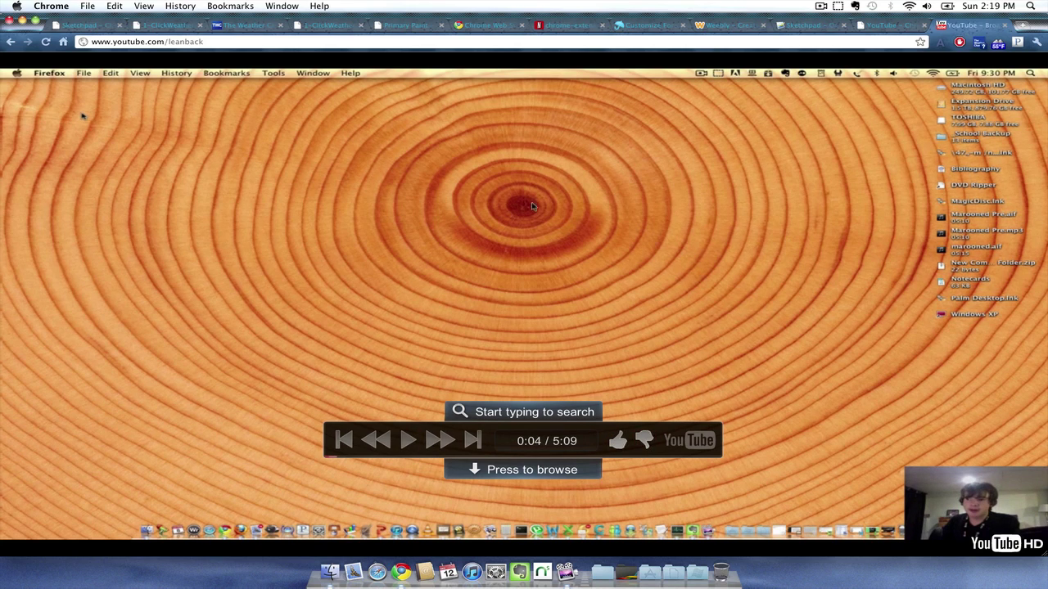
Step: Close the Leanback tab and browse the Chrome Web Store home page
click(1005, 27)
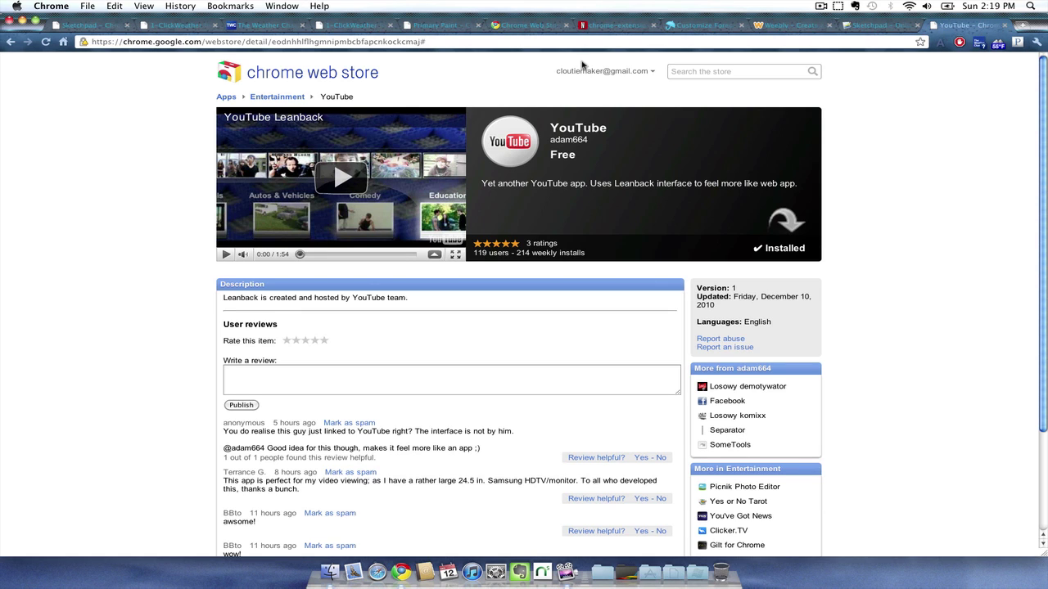
click(288, 72)
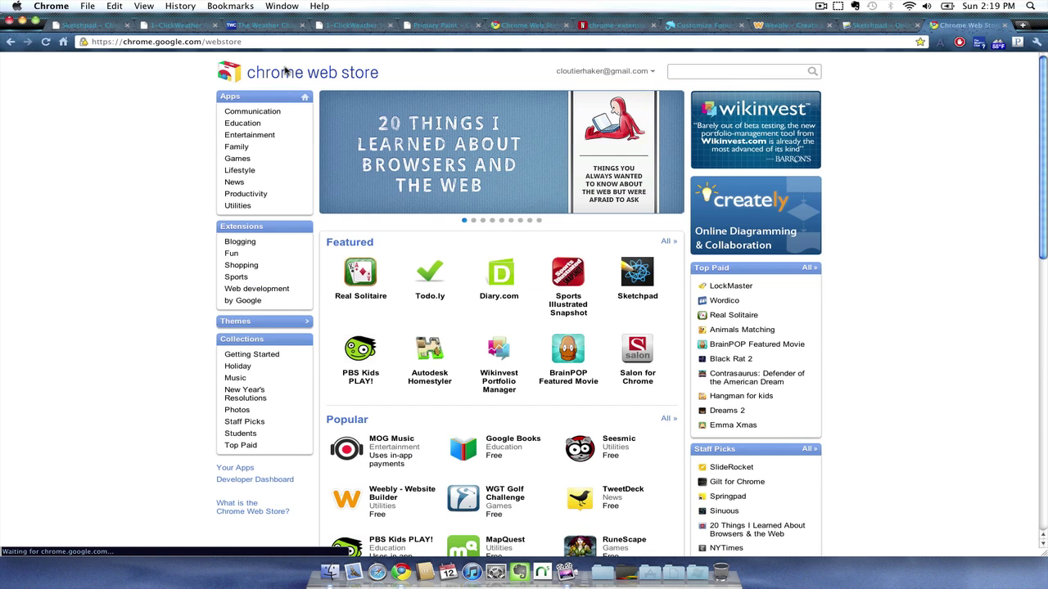
mouse_move(348, 283)
scroll(348, 283, down, 1)
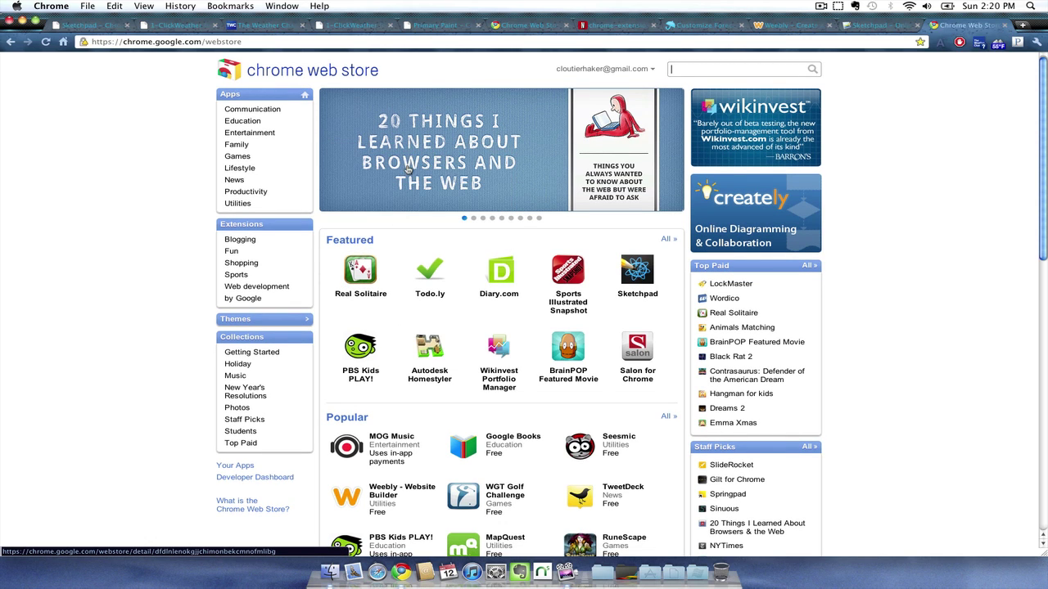
scroll(384, 295, down, 1)
scroll(384, 295, down, 5)
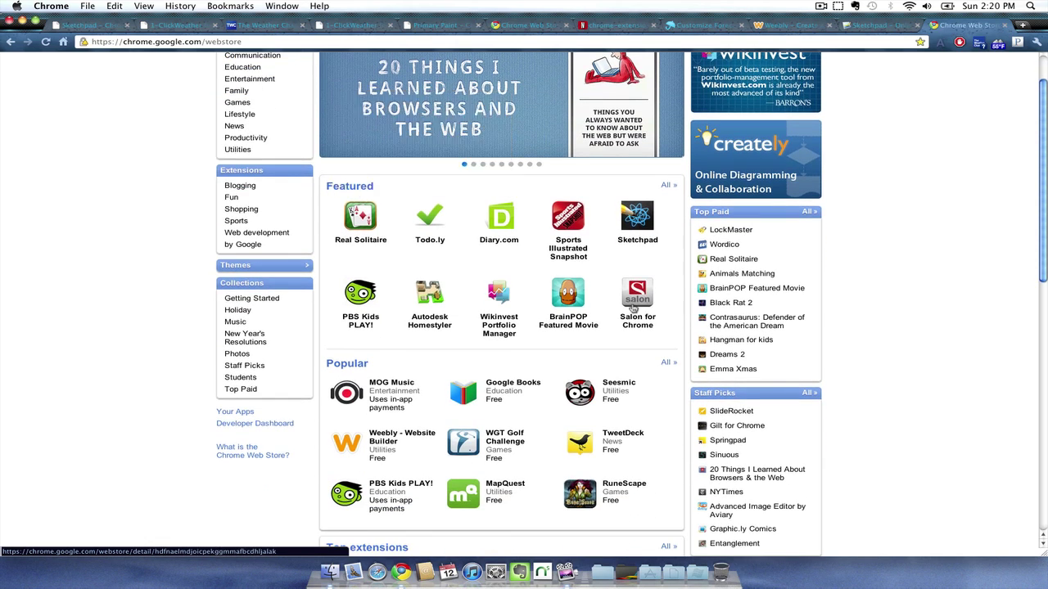
scroll(571, 322, down, 5)
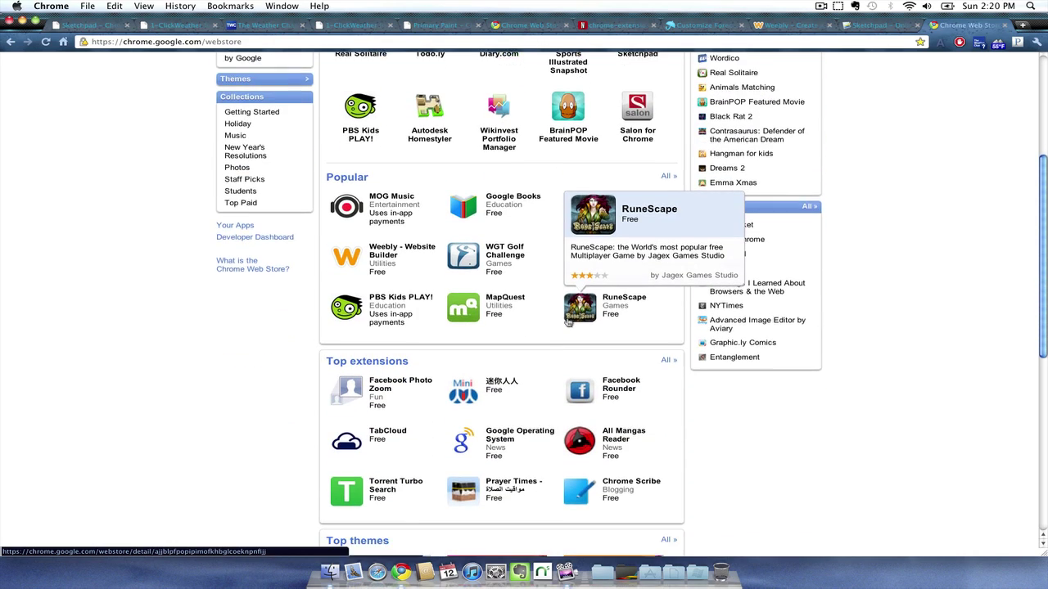
scroll(568, 322, down, 2)
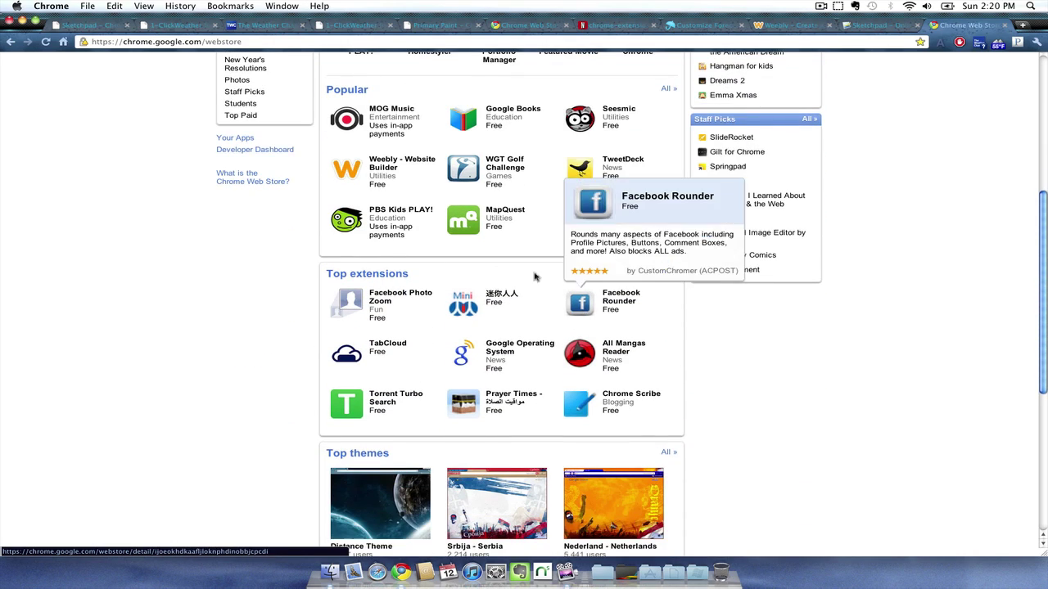
scroll(515, 273, down, 3)
scroll(473, 278, up, 8)
scroll(473, 277, up, 3)
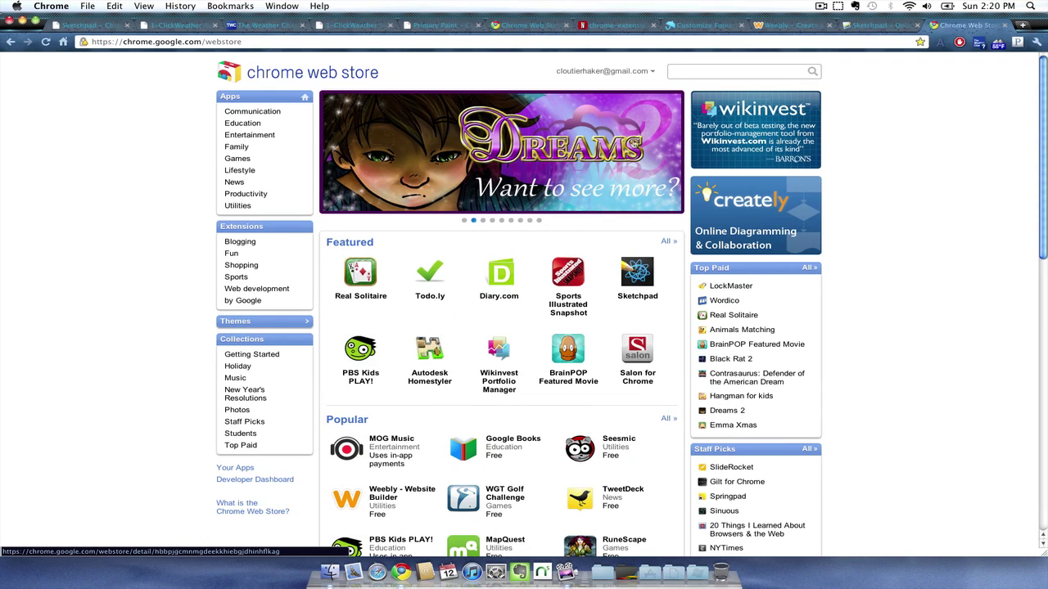
Step: Search the store for 'facebook' and look over the results
click(712, 71)
text(facebook)
key(Return)
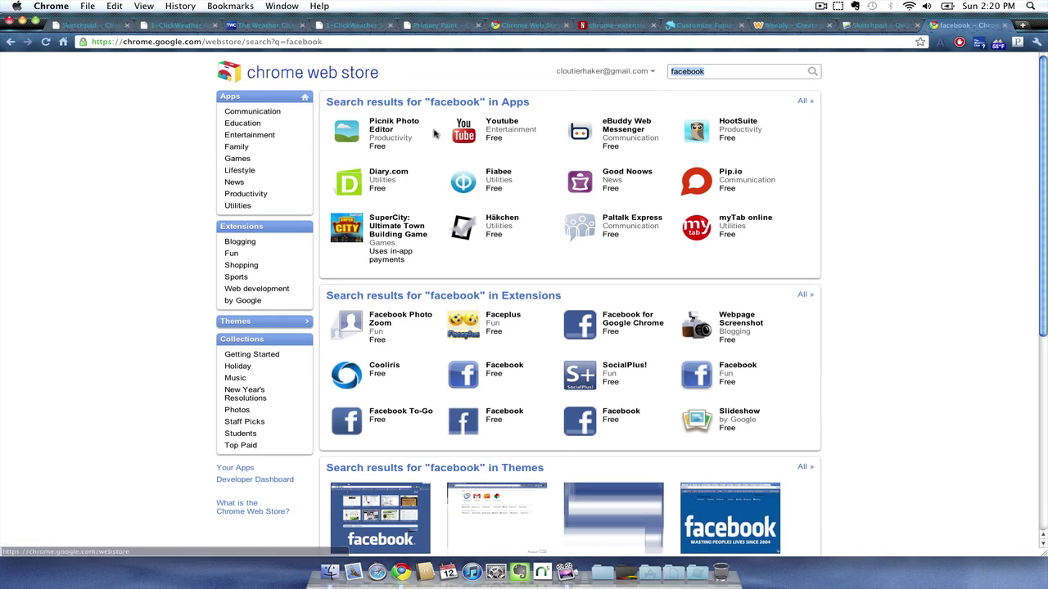
scroll(349, 182, down, 1)
scroll(348, 182, up, 1)
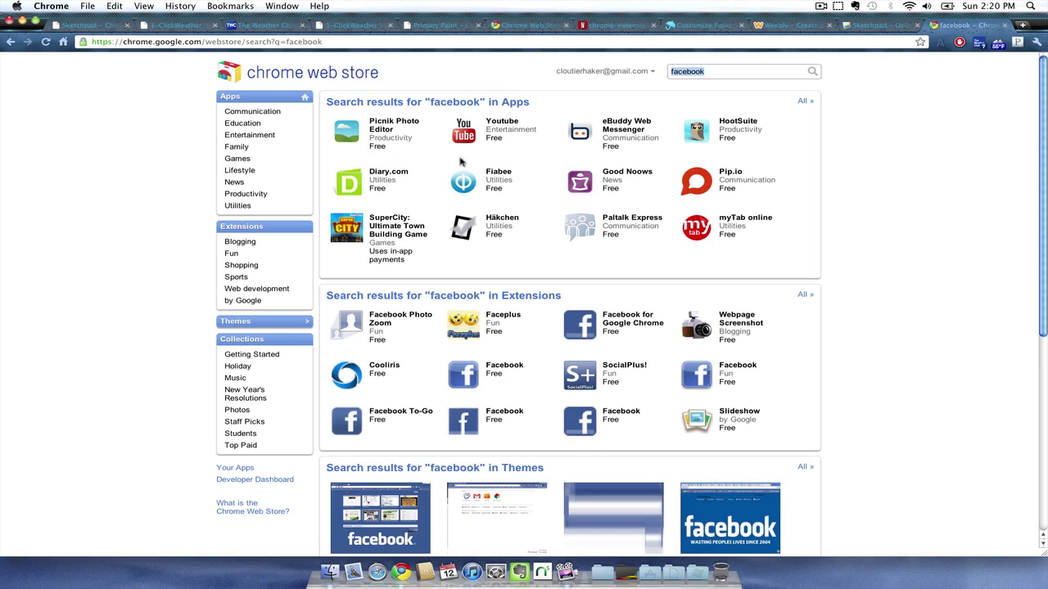
Step: Replace the query with 'pandora' and run the search
key(BackSpace)
text(pand)
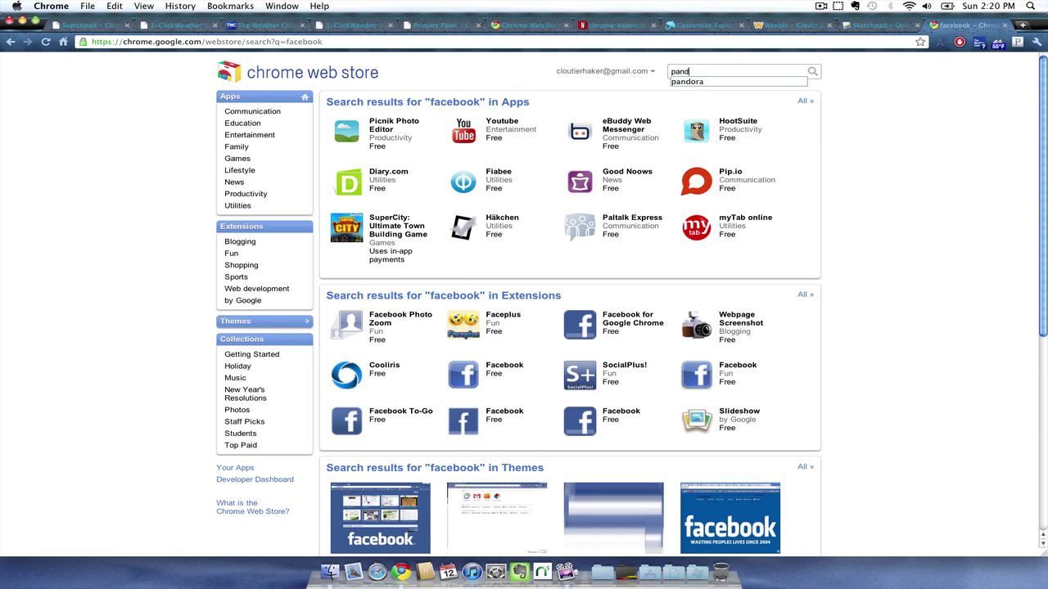
text(ora)
key(Return)
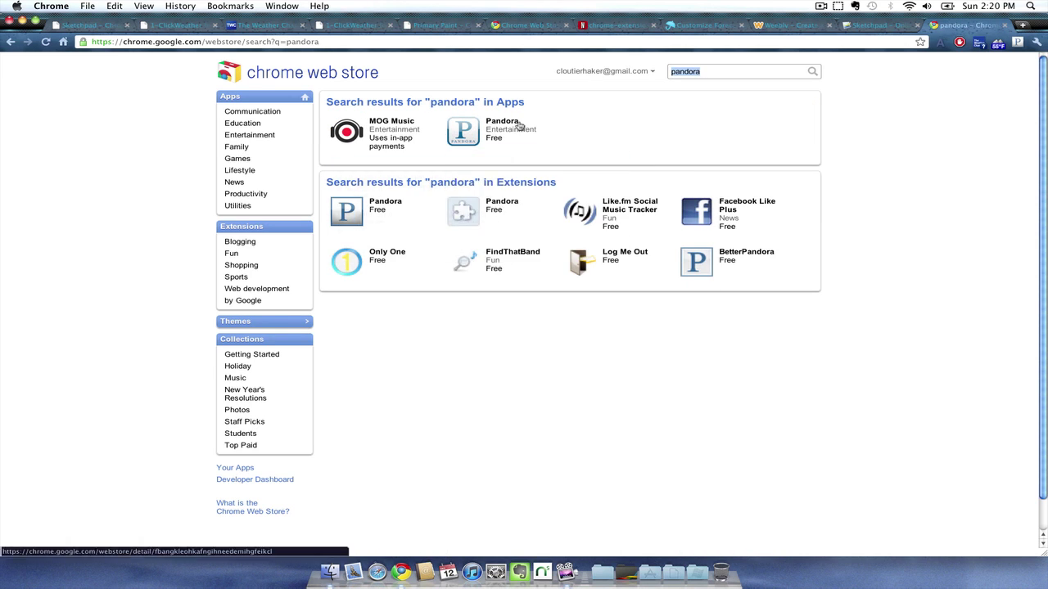
Step: Open the Pandora app's details page and scroll through it
click(463, 129)
right_click(512, 114)
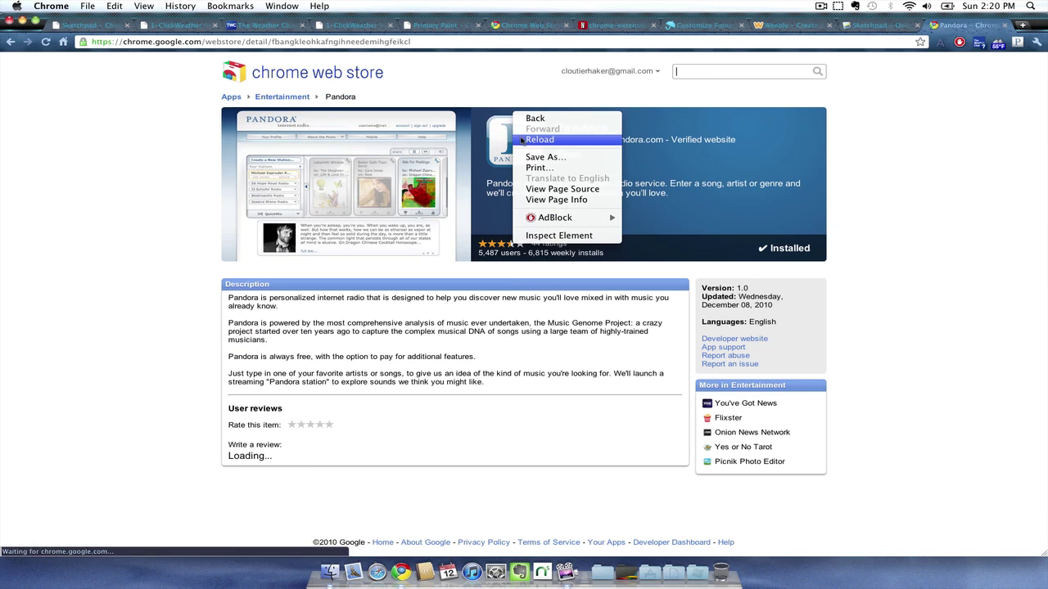
click(448, 84)
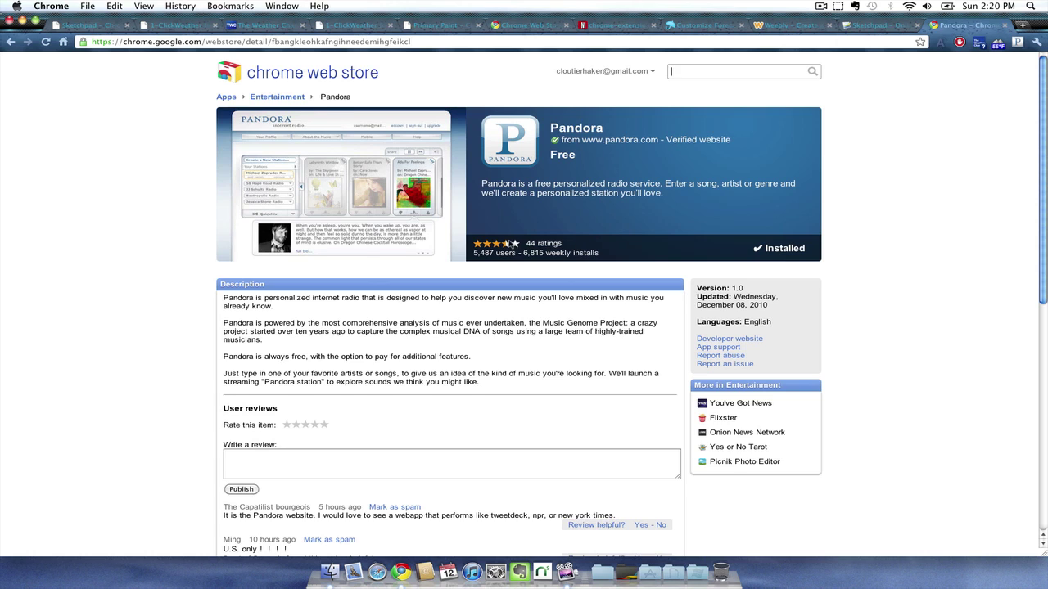
scroll(509, 243, down, 1)
right_click(402, 285)
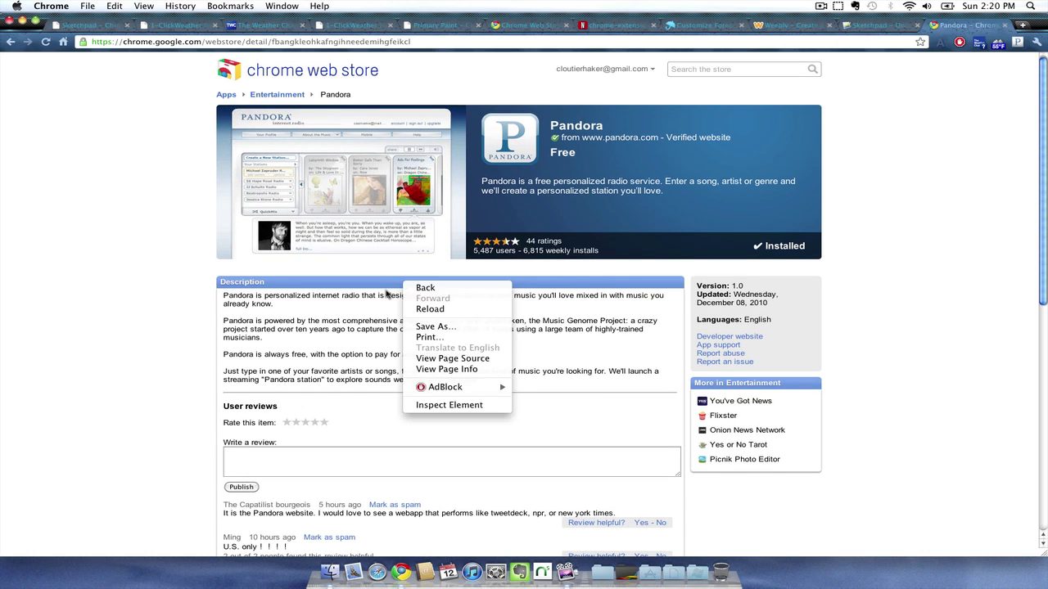
click(388, 291)
scroll(424, 288, up, 1)
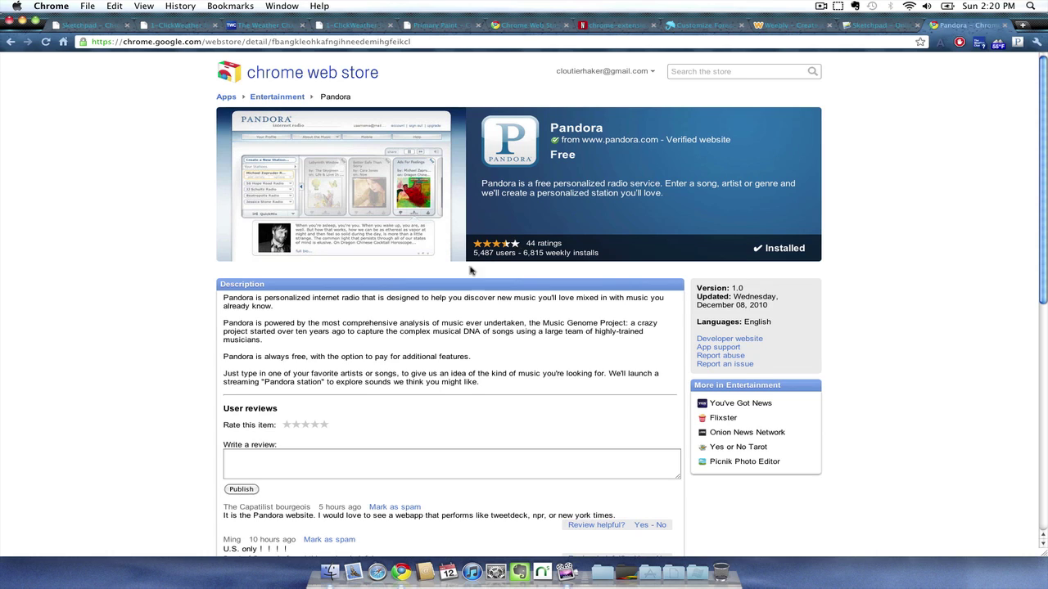
scroll(450, 280, down, 1)
Step: Rate Pandora five stars and publish a short review saying it works
click(324, 389)
click(276, 418)
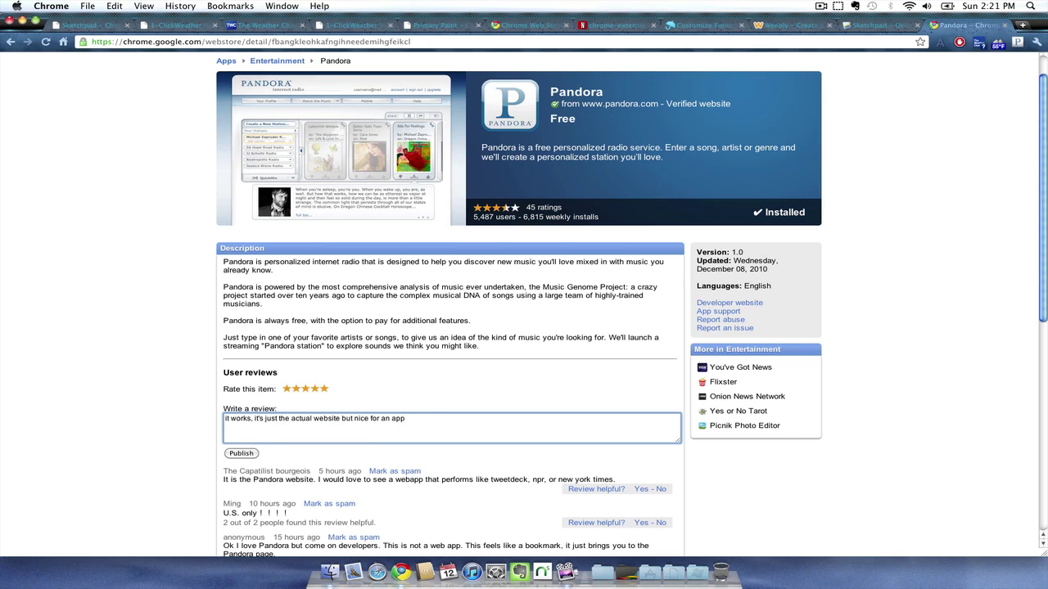
click(242, 452)
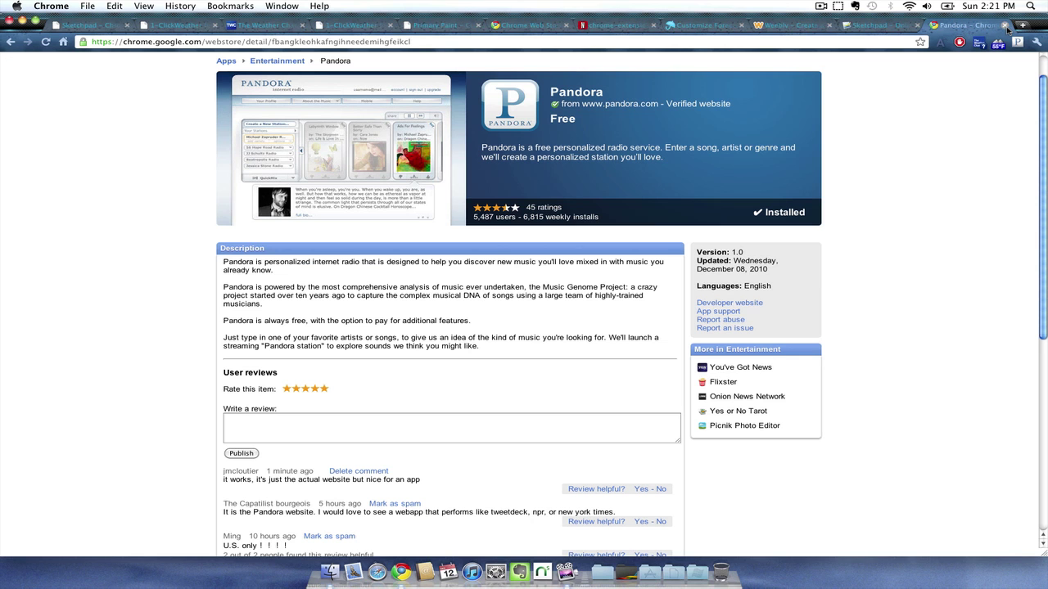
scroll(319, 102, up, 2)
Step: Browse the NYTimes app's headlines, then view and scroll the Sports section
click(232, 73)
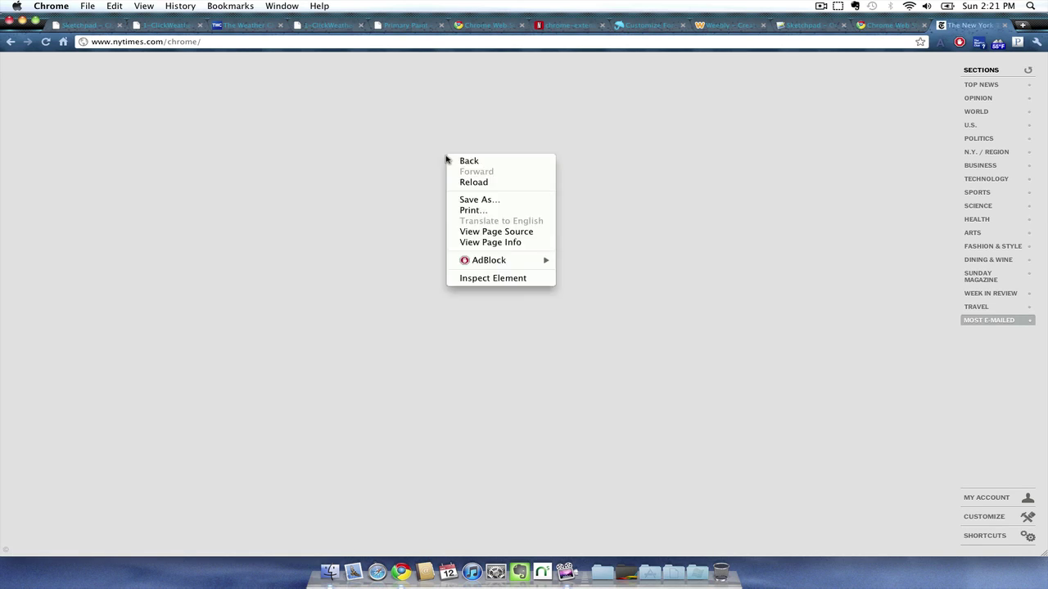
click(393, 159)
right_click(495, 206)
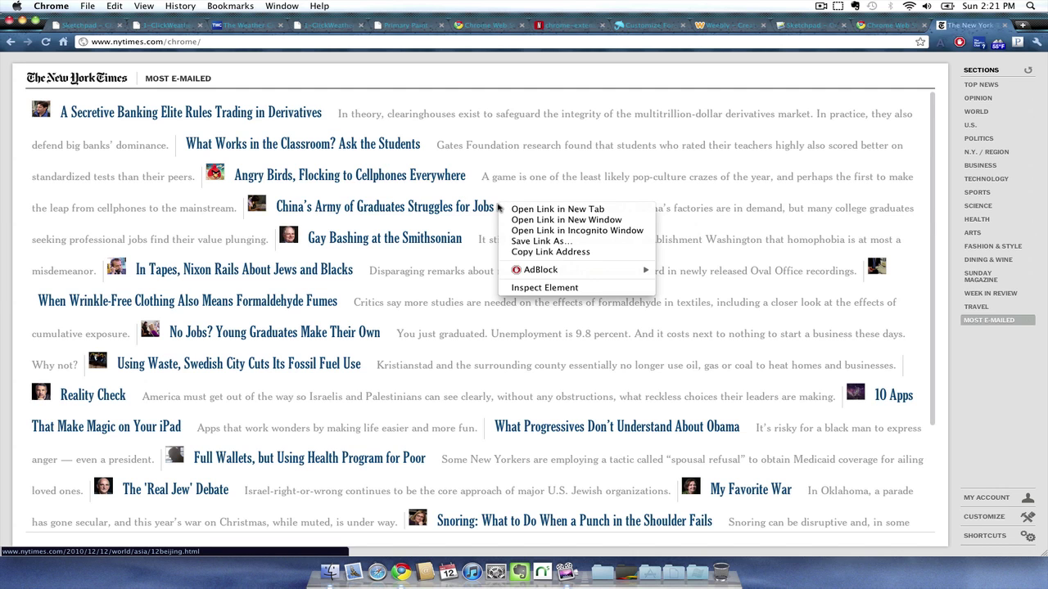
click(477, 182)
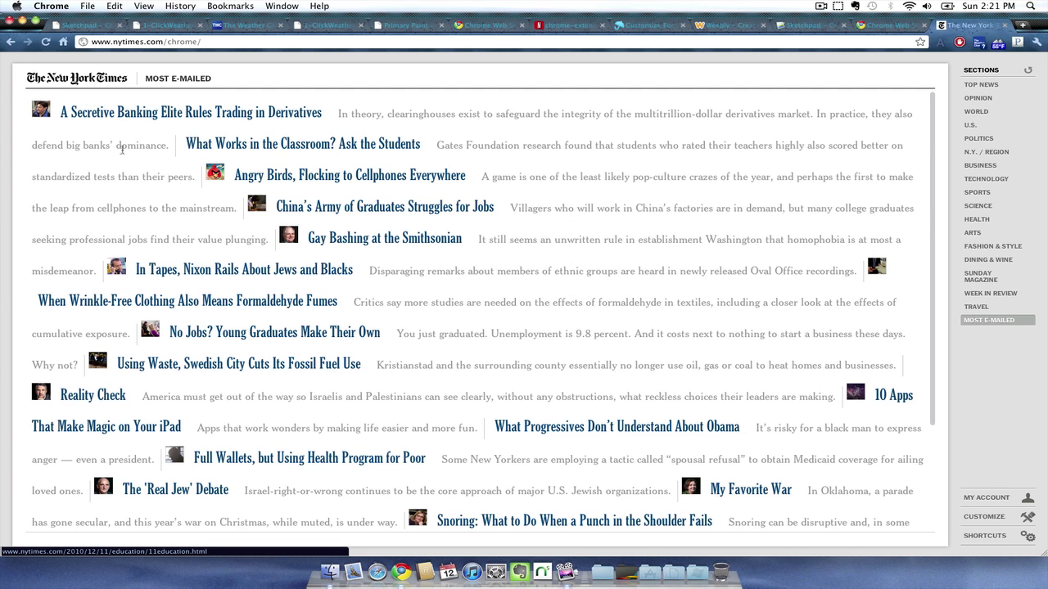
click(976, 194)
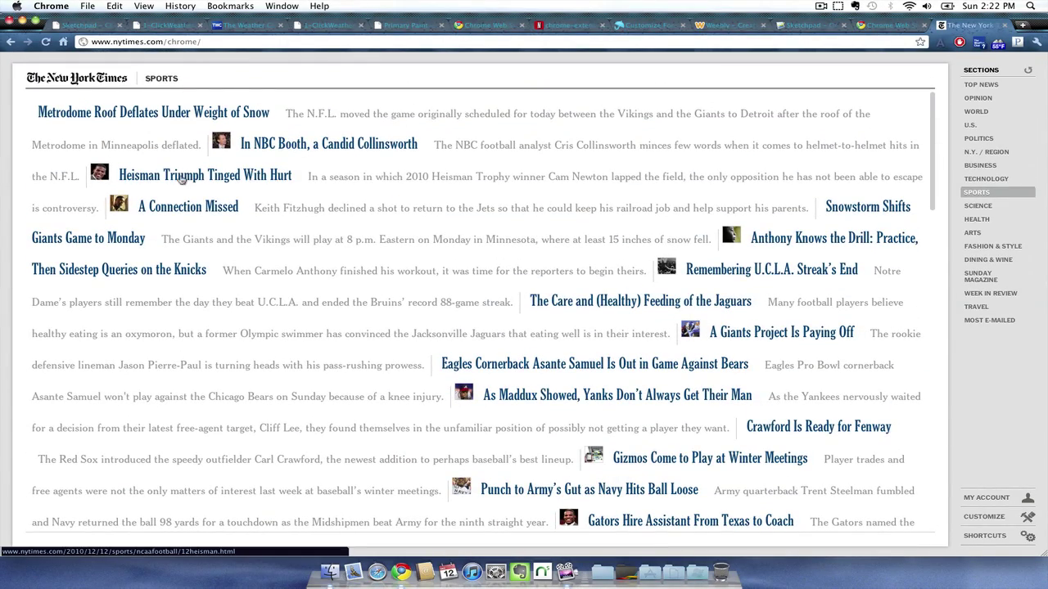
scroll(419, 240, down, 2)
scroll(419, 240, down, 6)
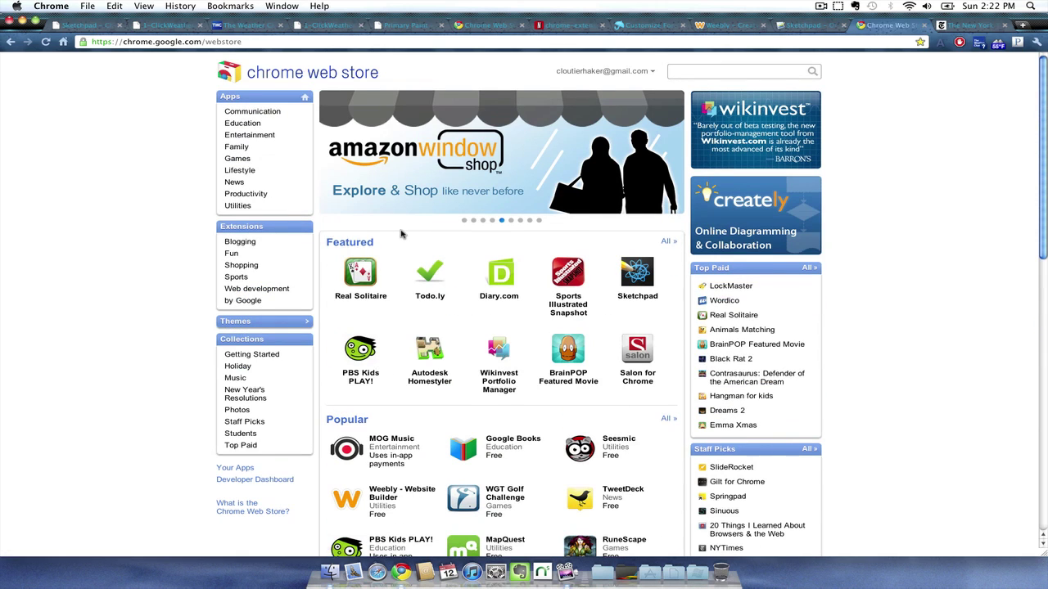
Step: Open the Games category of apps and scroll through it
click(254, 161)
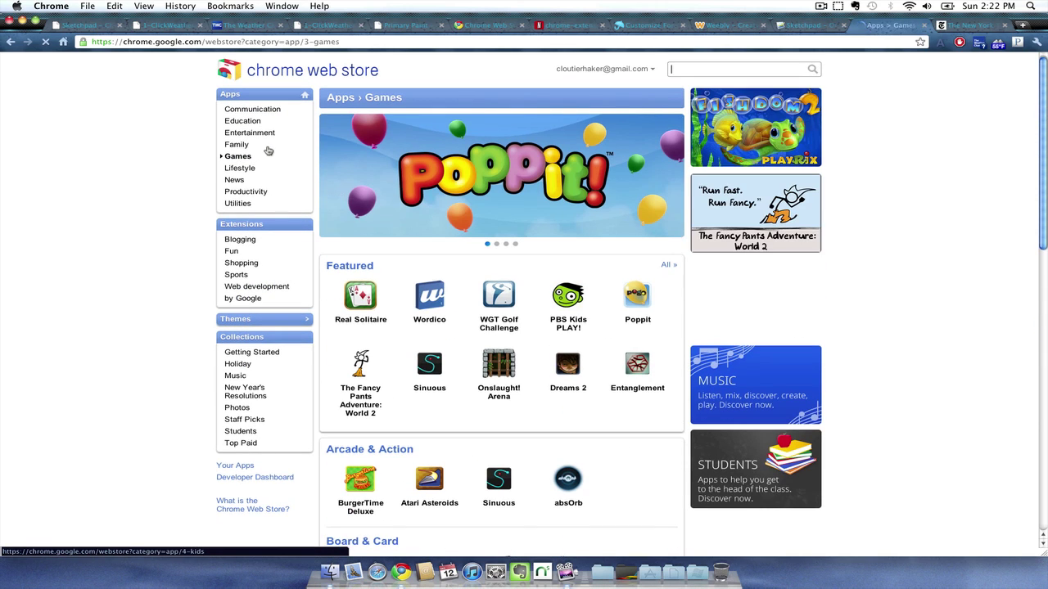
scroll(392, 303, down, 5)
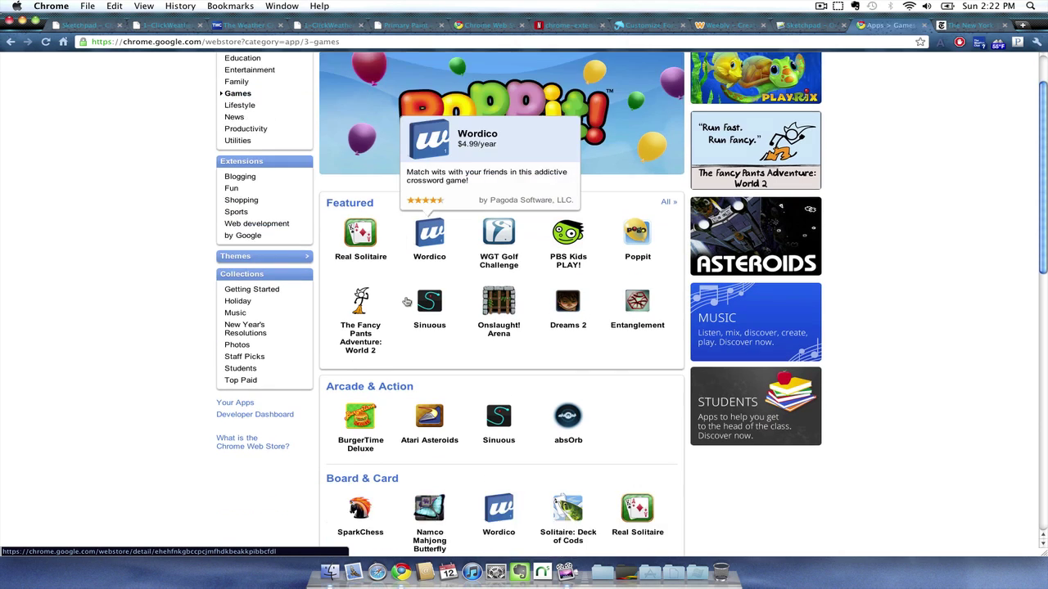
scroll(407, 302, down, 11)
scroll(407, 302, up, 3)
scroll(407, 302, down, 8)
scroll(407, 302, down, 1)
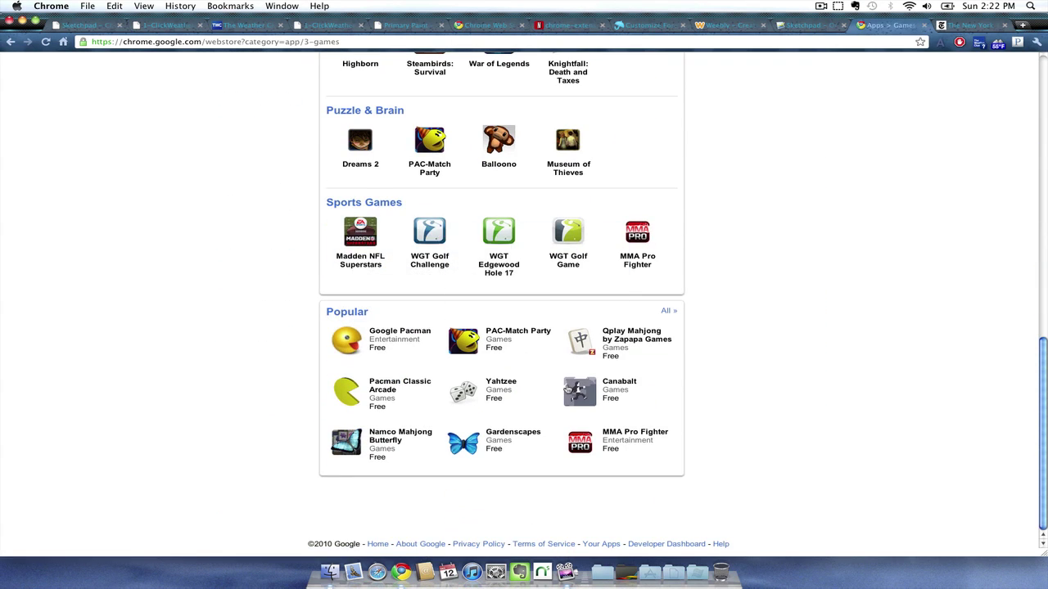
scroll(725, 416, up, 20)
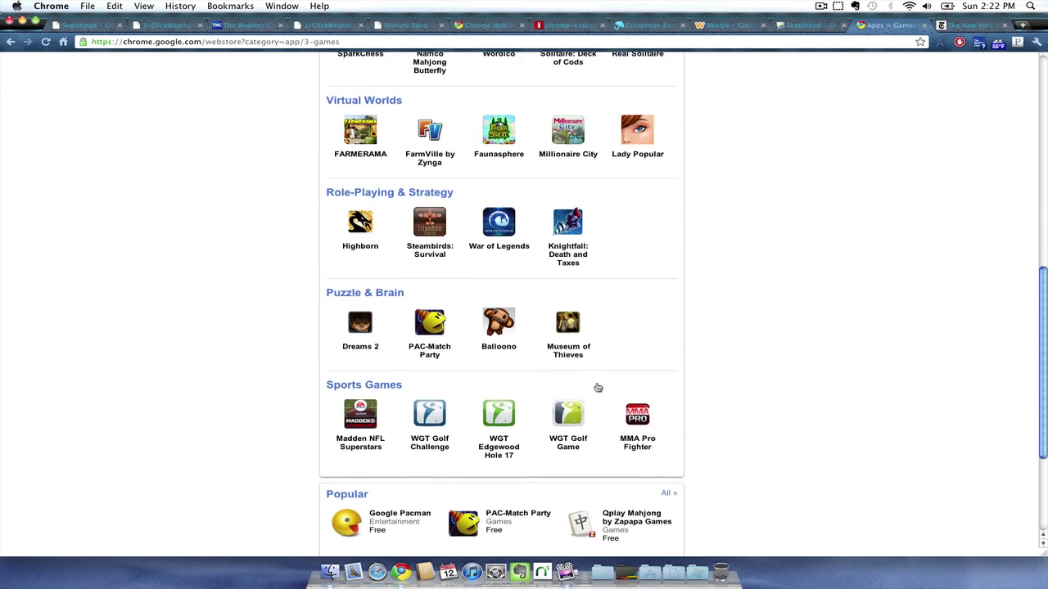
scroll(662, 102, up, 5)
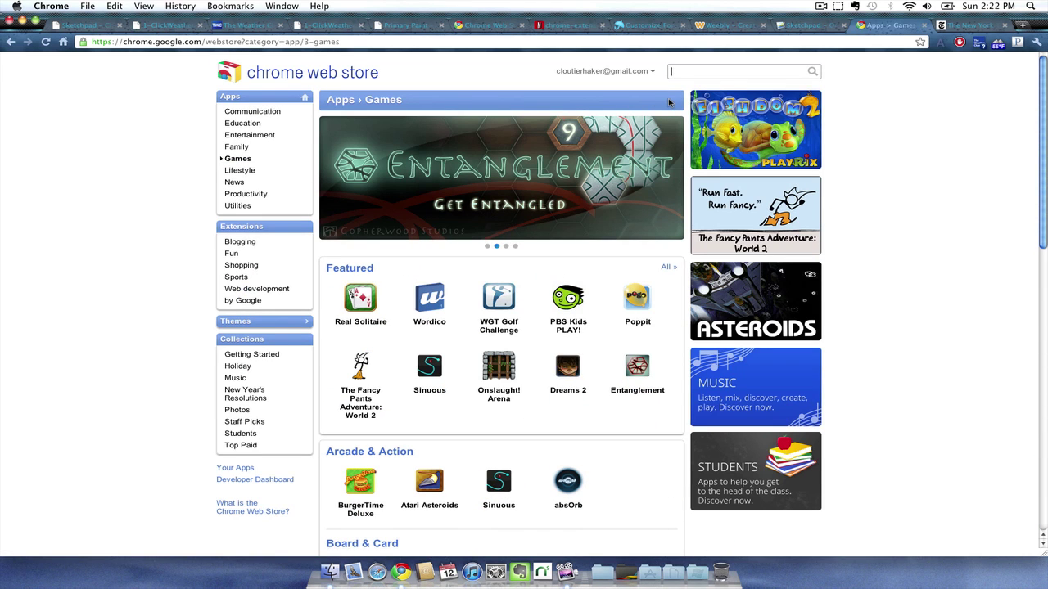
Step: Search the store for 'bejewelled'
text(bejewelled)
mouse_move(367, 145)
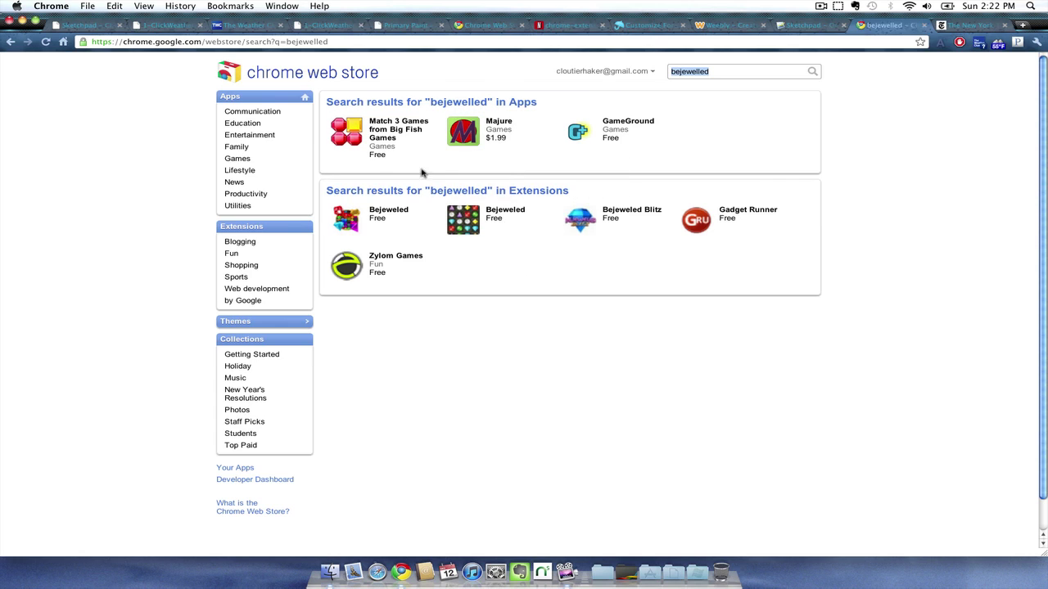
mouse_move(412, 142)
Step: Install the Bejeweled Blitz extension from its page and dismiss the install notice
mouse_move(610, 246)
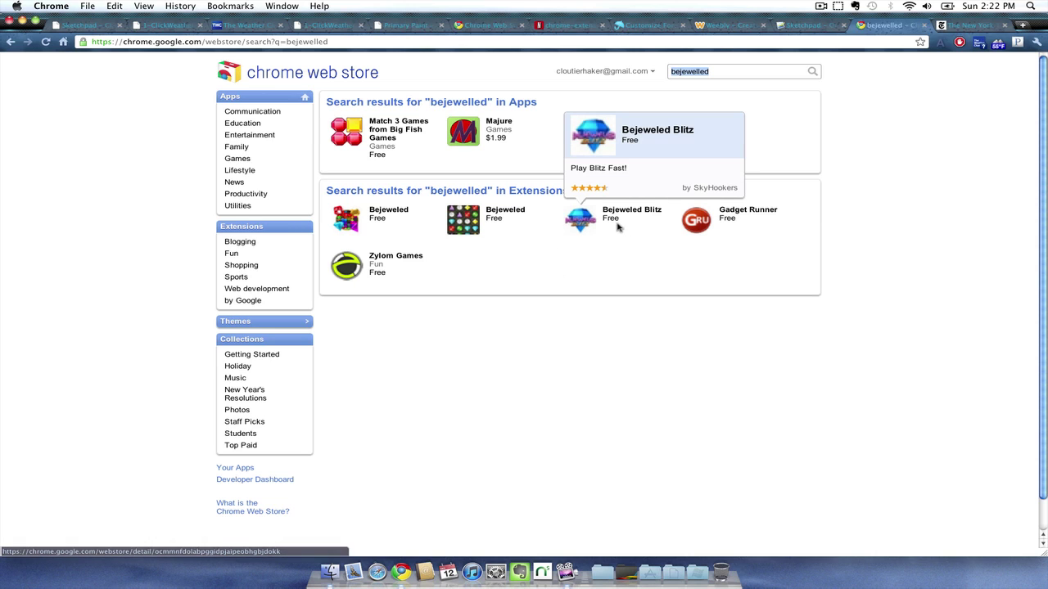
click(609, 229)
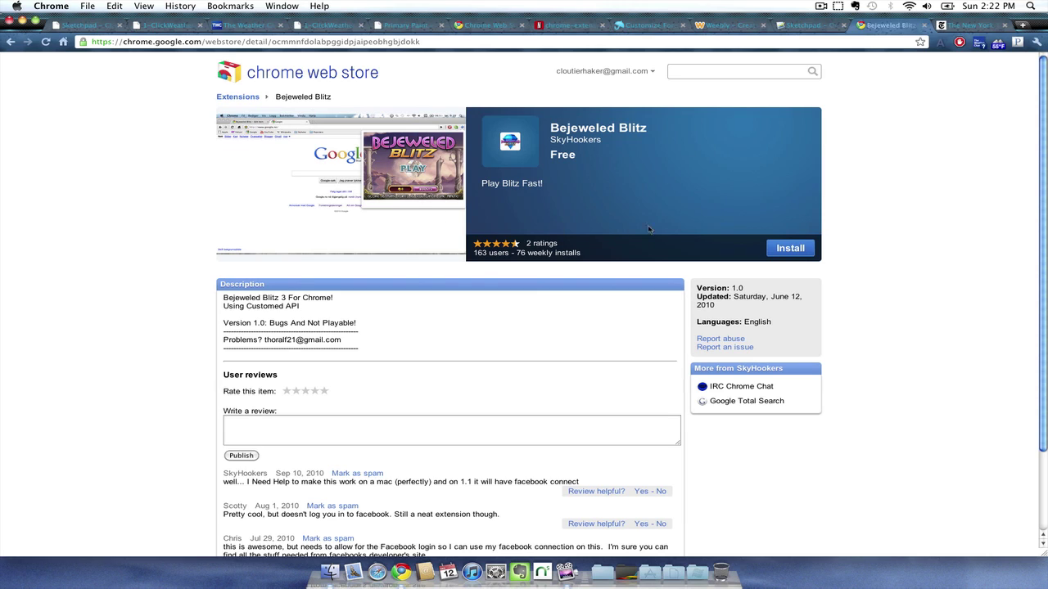
click(785, 247)
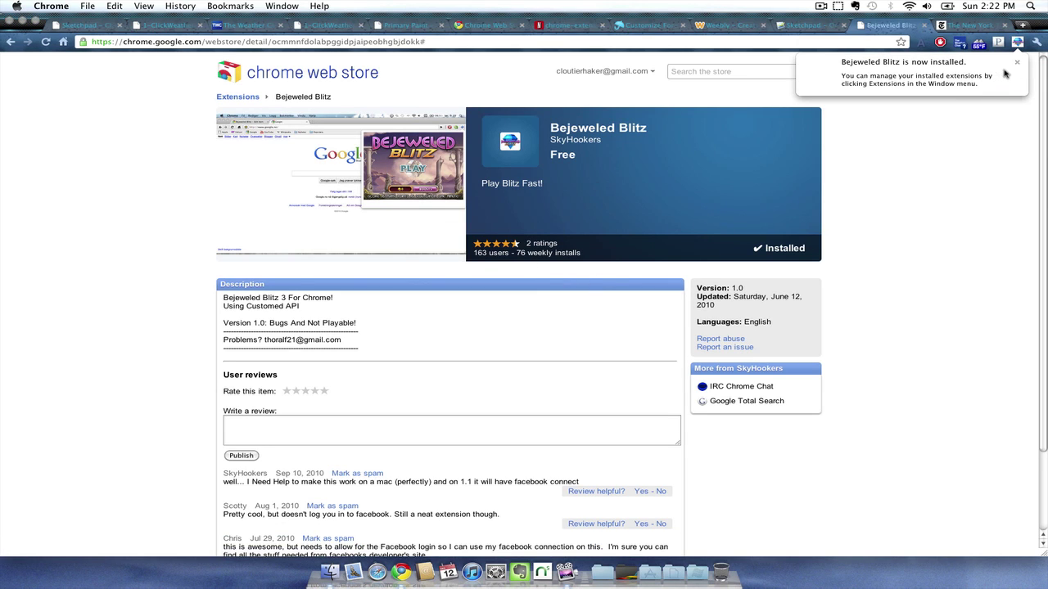
click(1017, 62)
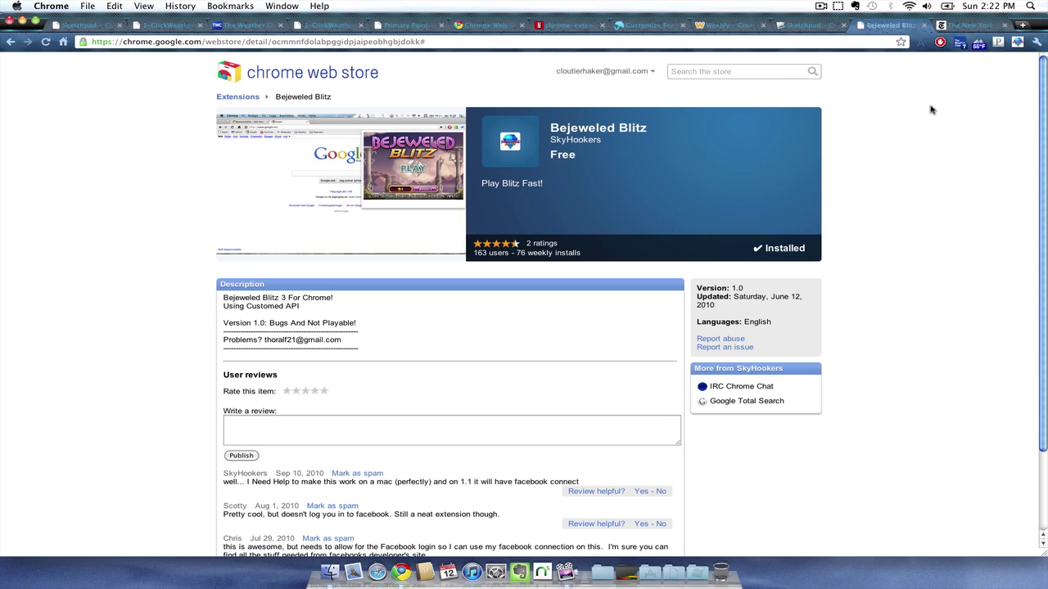
Step: Open the Bejeweled Blitz toolbar popup, scroll it, then close and reopen it
click(1016, 42)
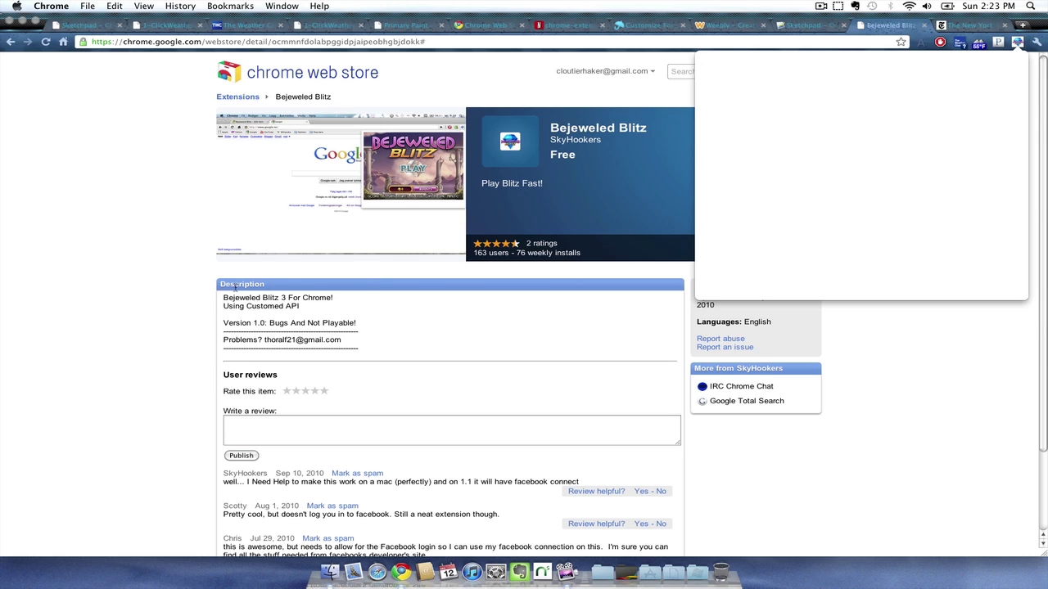
scroll(235, 286, down, 1)
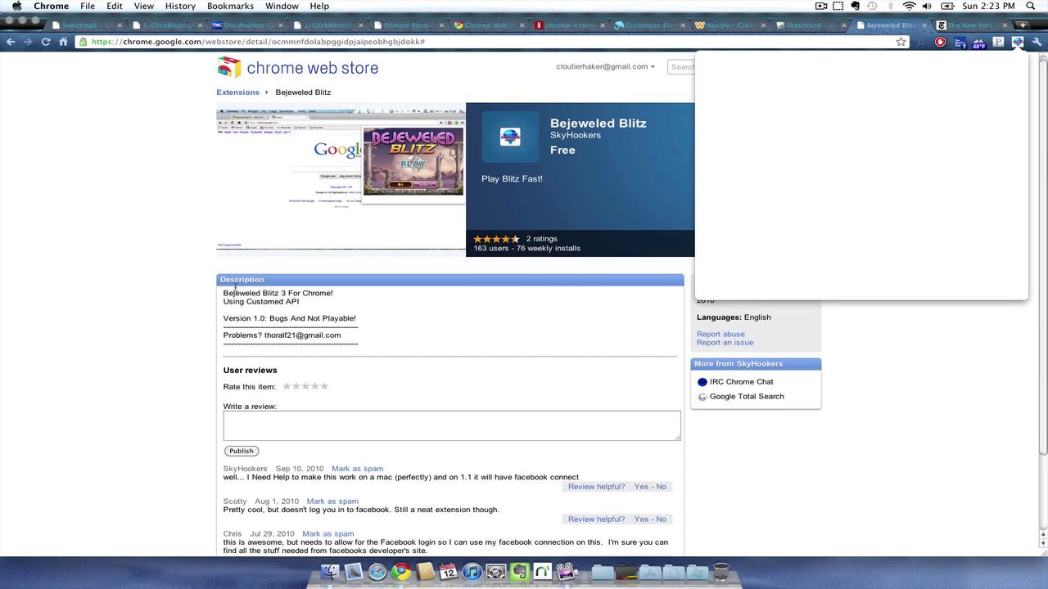
scroll(235, 289, down, 3)
scroll(235, 286, up, 3)
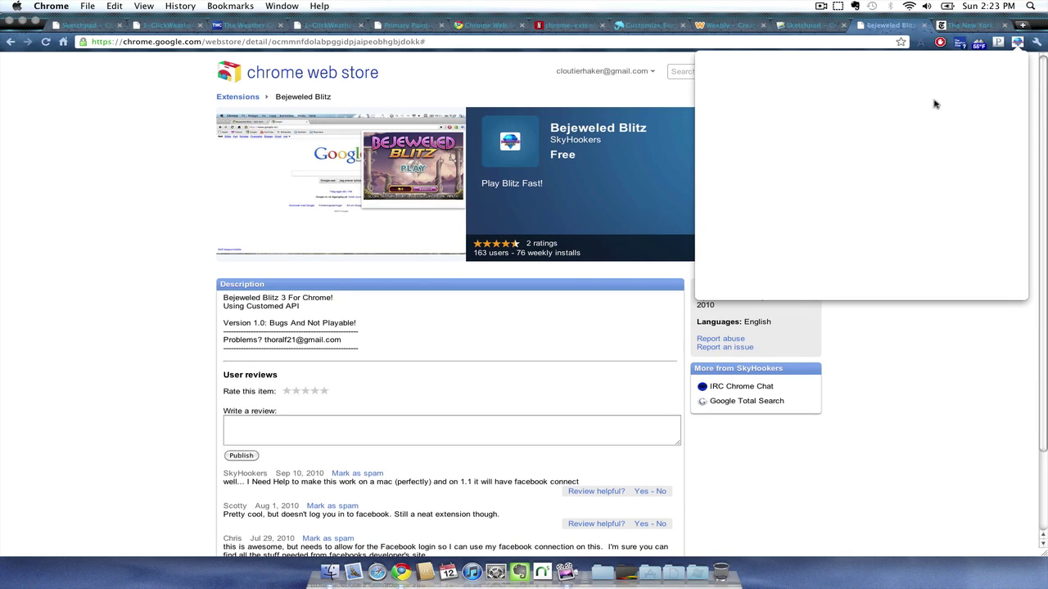
click(1016, 42)
click(1016, 42)
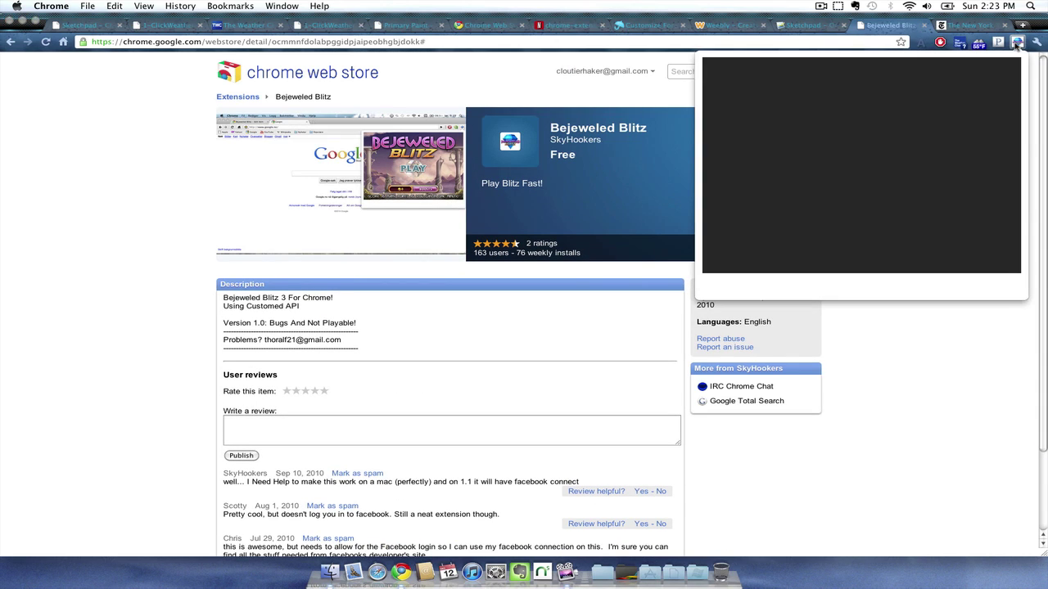
Step: Open the extension's gallery page from its toolbar menu, then close that loading tab
right_click(1017, 41)
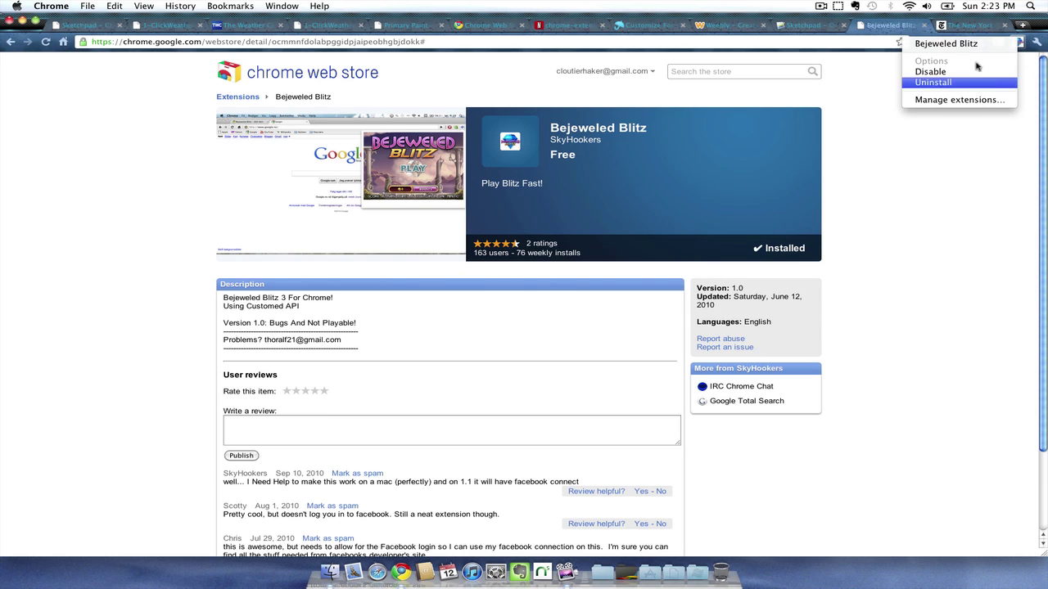
click(975, 45)
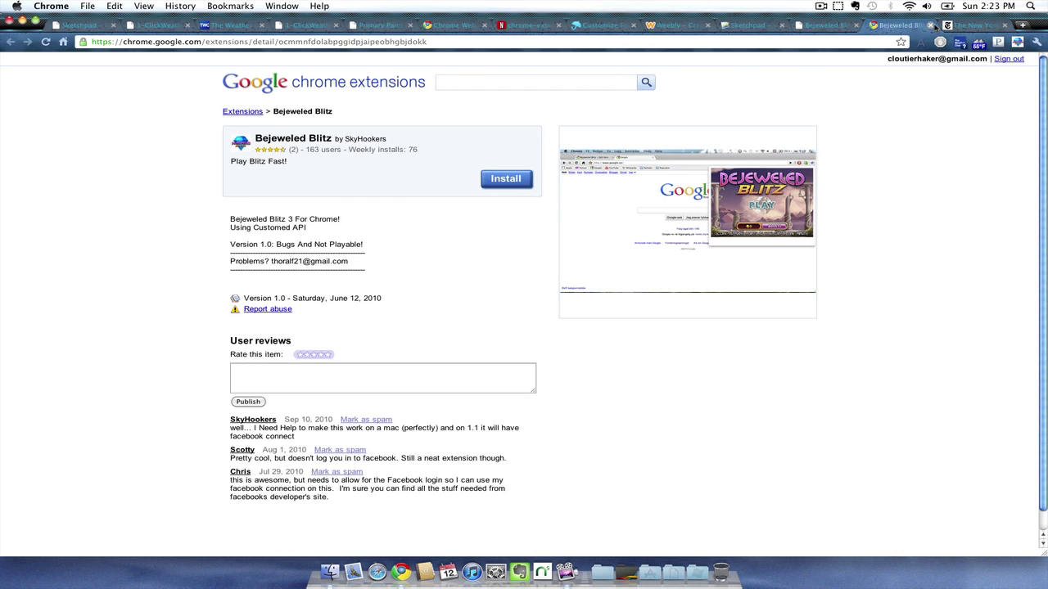
click(930, 25)
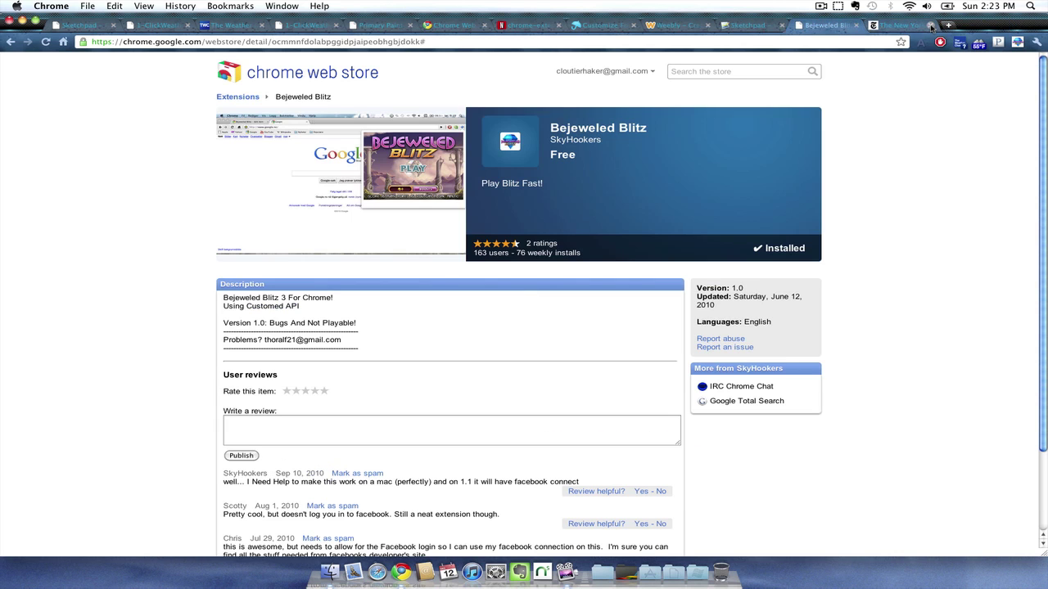
Step: Uninstall Bejeweled Blitz from its toolbar icon menu and confirm the removal
right_click(1017, 42)
click(964, 83)
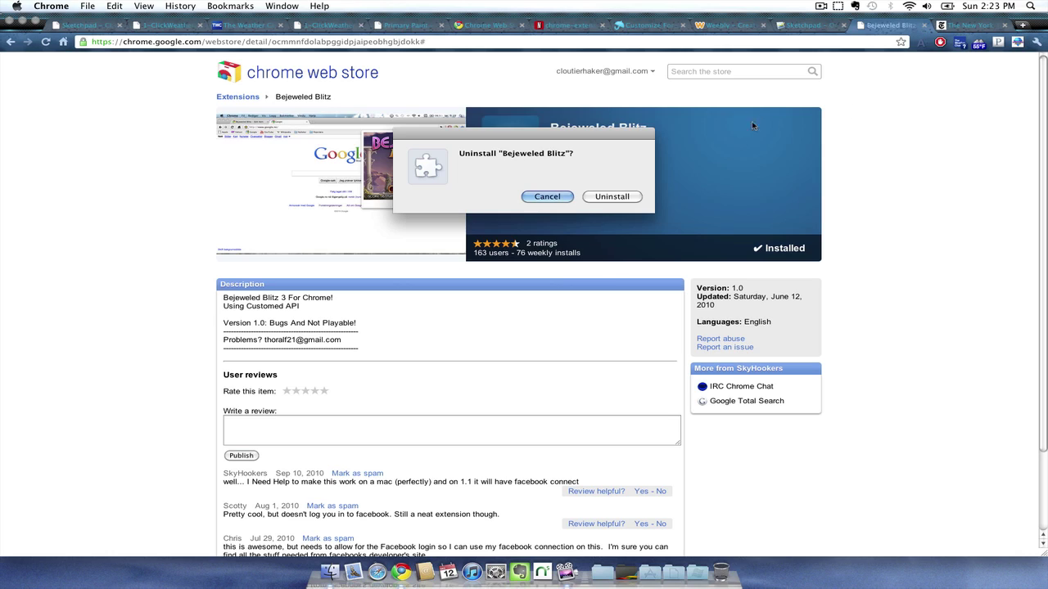
click(620, 196)
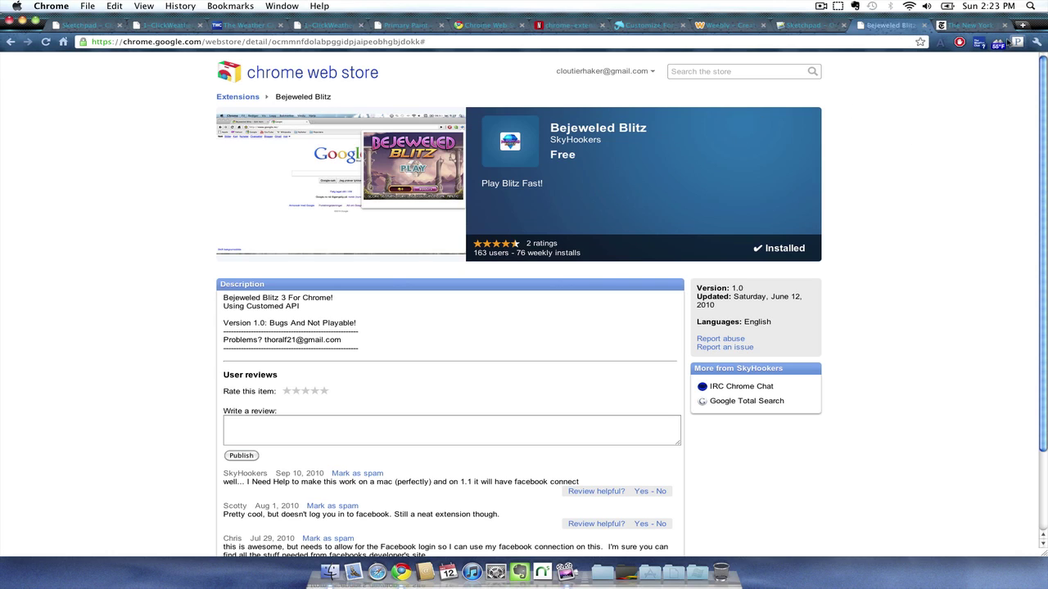
Step: Check the local weather forecast popup on the Web Store home tab, then dismiss it
mouse_move(1004, 47)
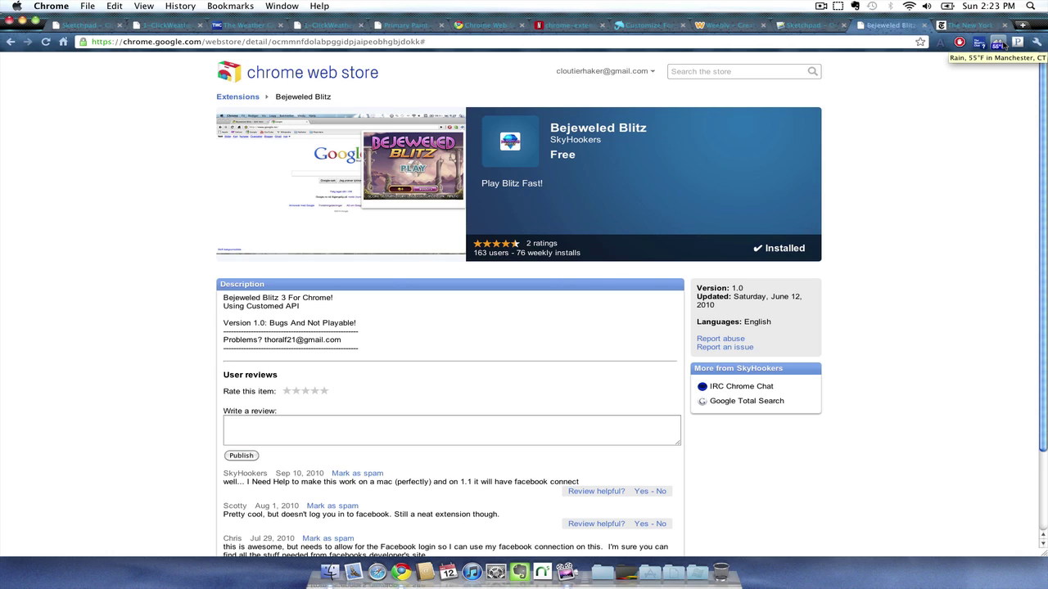
click(1001, 43)
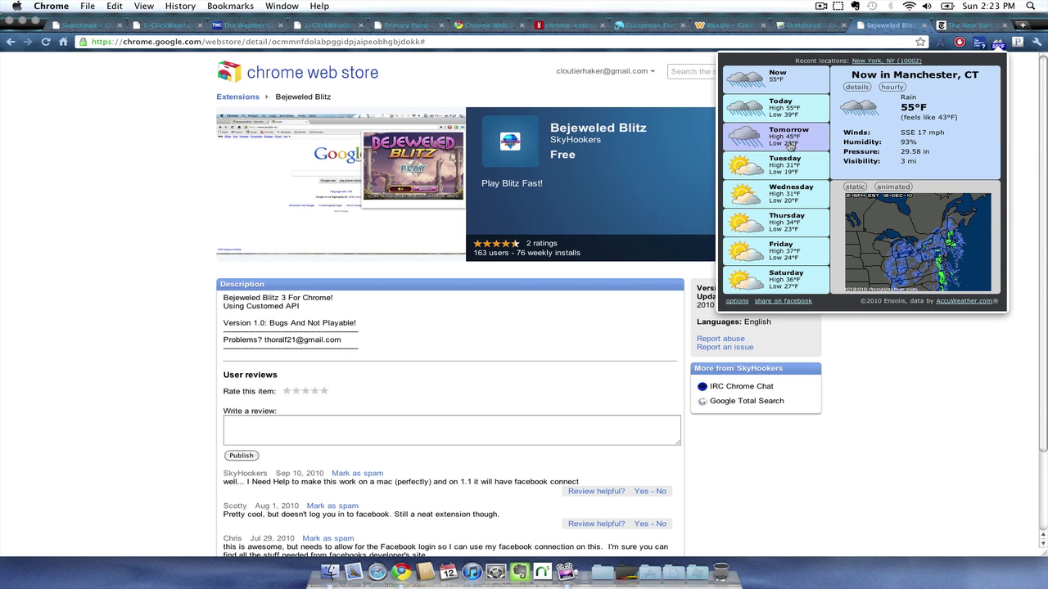
click(516, 26)
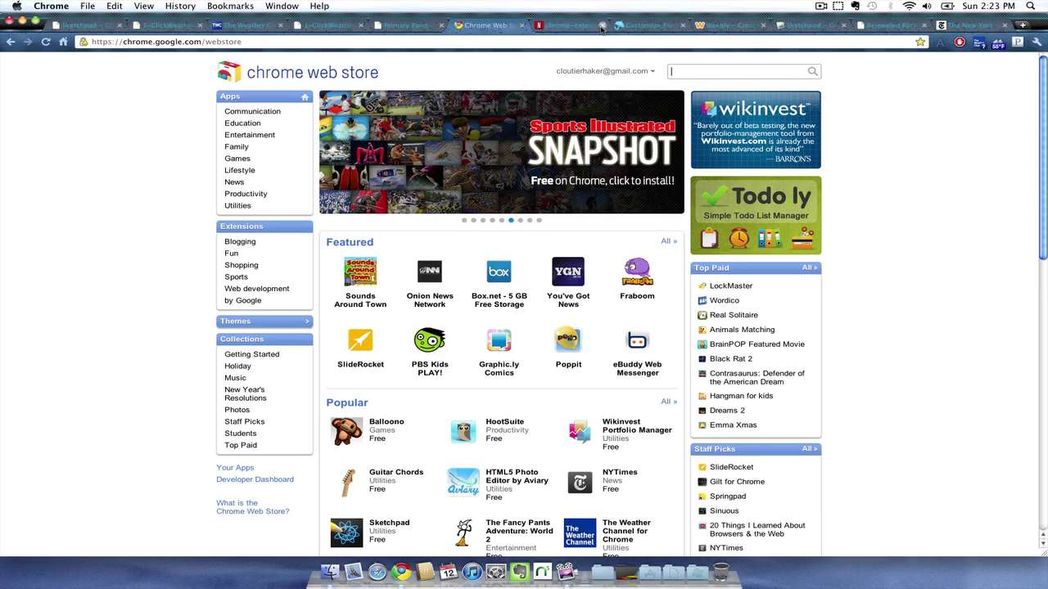
click(999, 43)
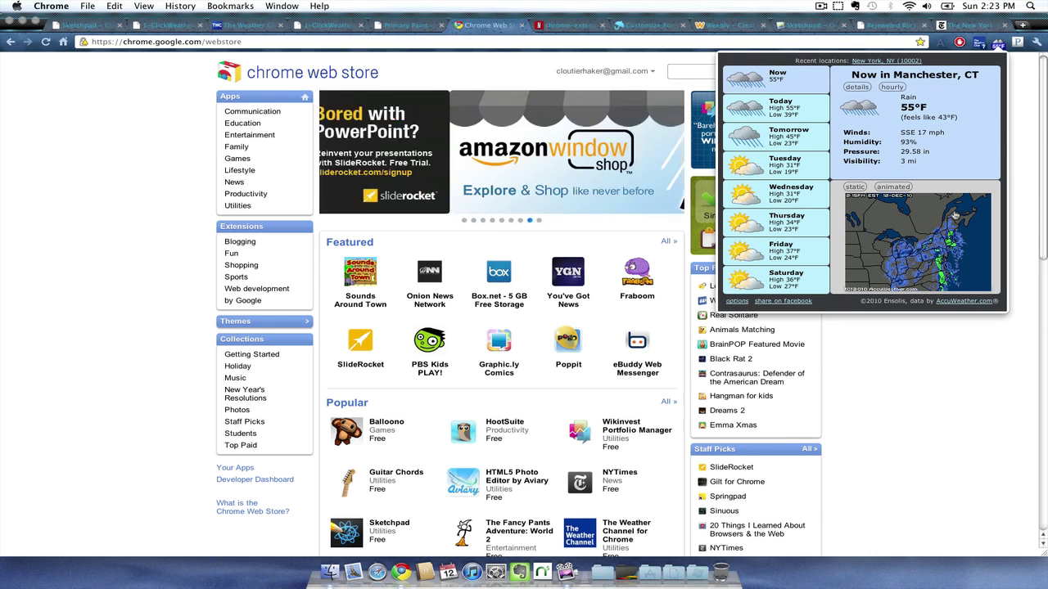
click(1042, 92)
Step: Scroll down and open Sketchpad from the Popular listings
scroll(371, 328, down, 5)
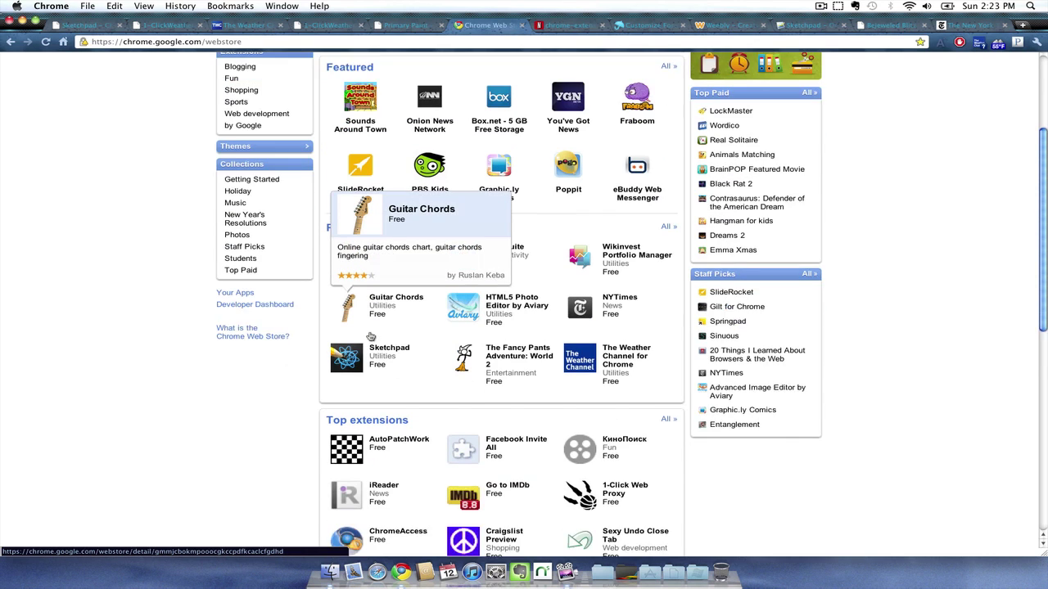
scroll(371, 336, down, 2)
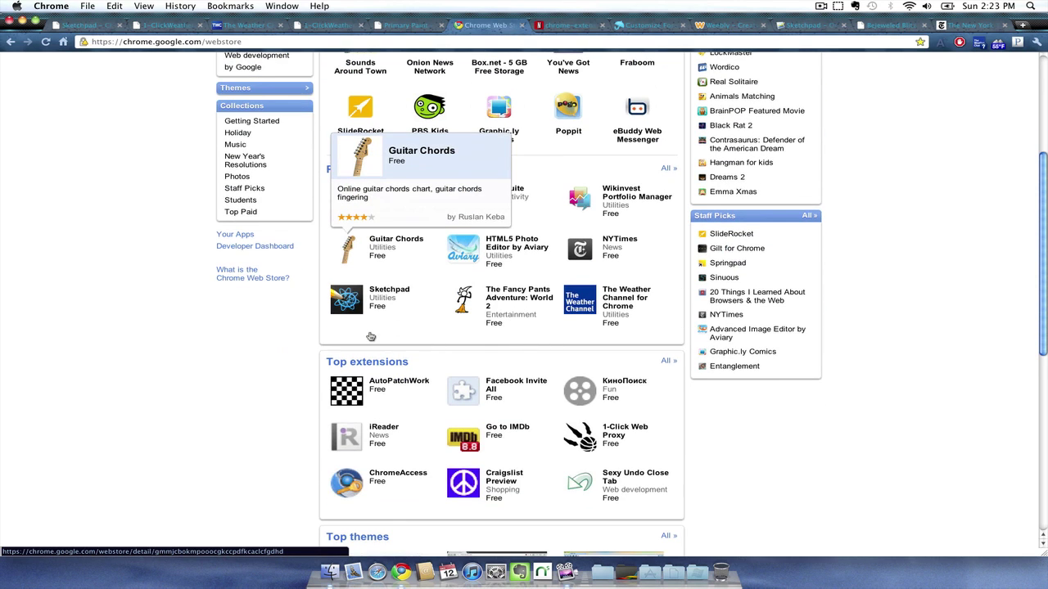
click(358, 296)
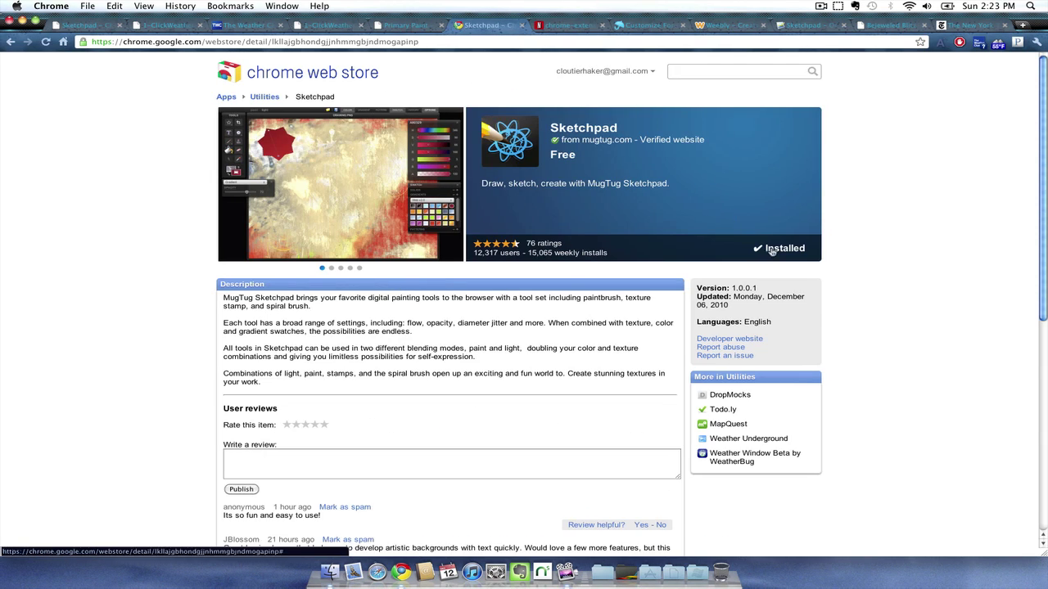
Step: Launch Sketchpad from the apps tab and paint a thick green looping stroke on the canvas
click(1022, 25)
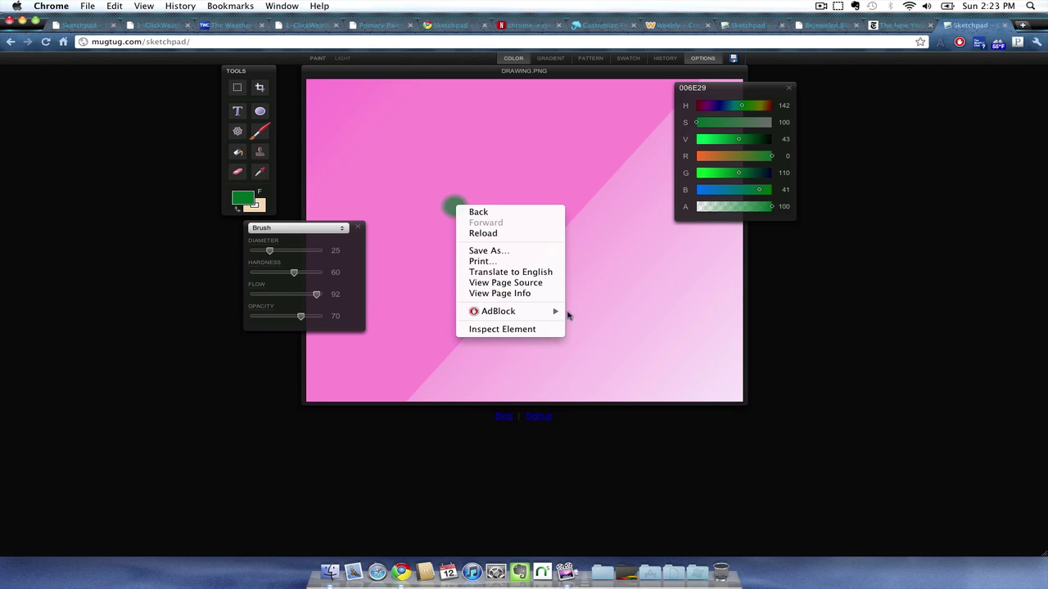
click(414, 218)
mouse_move(434, 188)
mouse_down()
mouse_move(573, 262)
mouse_move(414, 262)
mouse_move(509, 311)
mouse_move(538, 256)
mouse_move(729, 423)
mouse_move(746, 422)
mouse_up()
Step: Use polygon selections to delete the pink top-left, top-right and bottom-left areas
click(238, 90)
key(Delete)
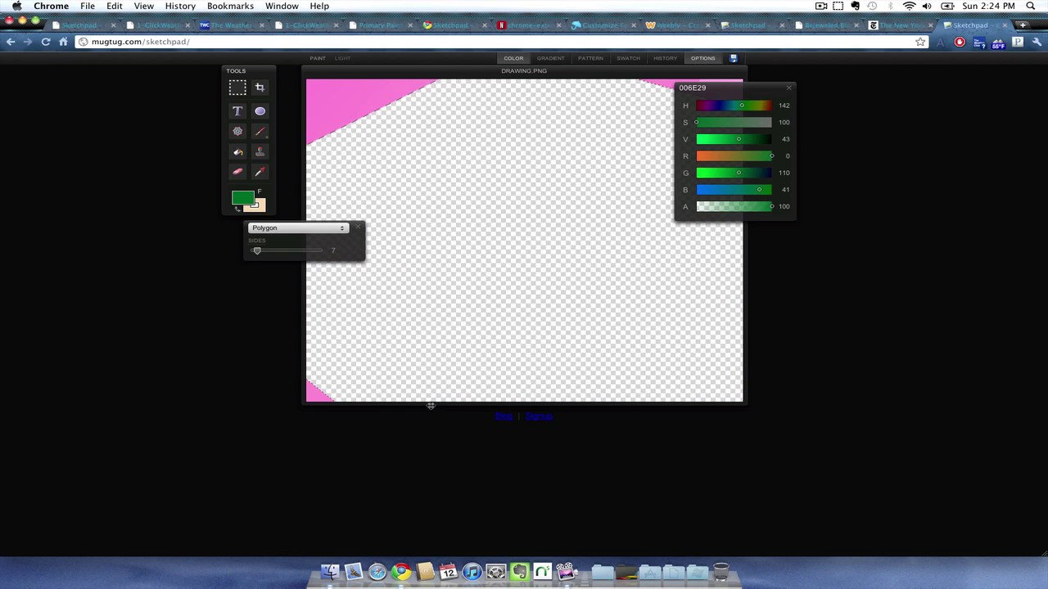
drag(473, 334, 291, 31)
key(Delete)
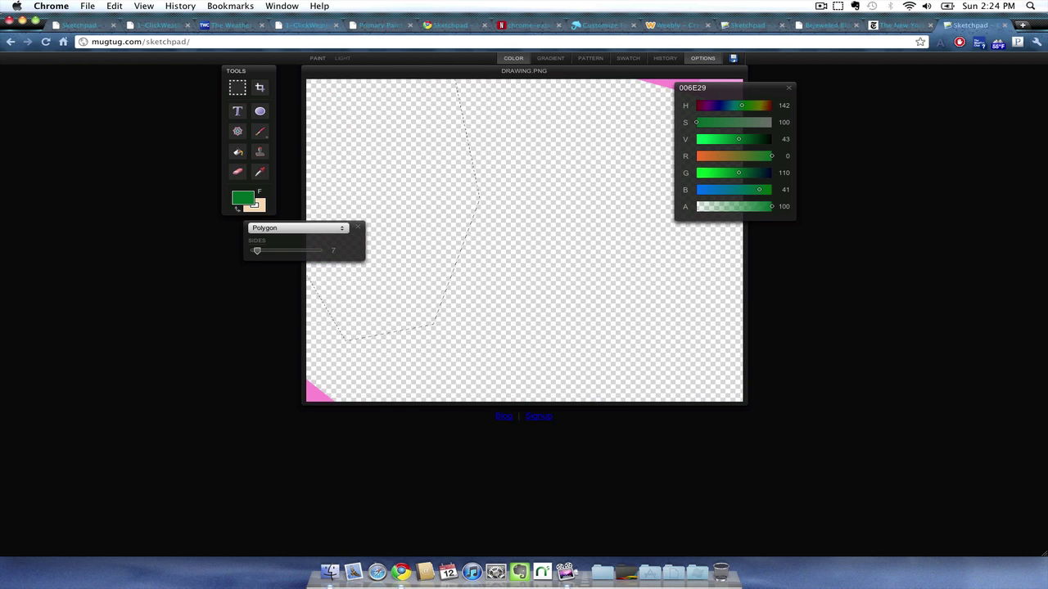
mouse_move(479, 72)
mouse_down()
mouse_move(587, 150)
mouse_move(761, 66)
mouse_up()
key(Delete)
drag(545, 410, 233, 464)
key(Delete)
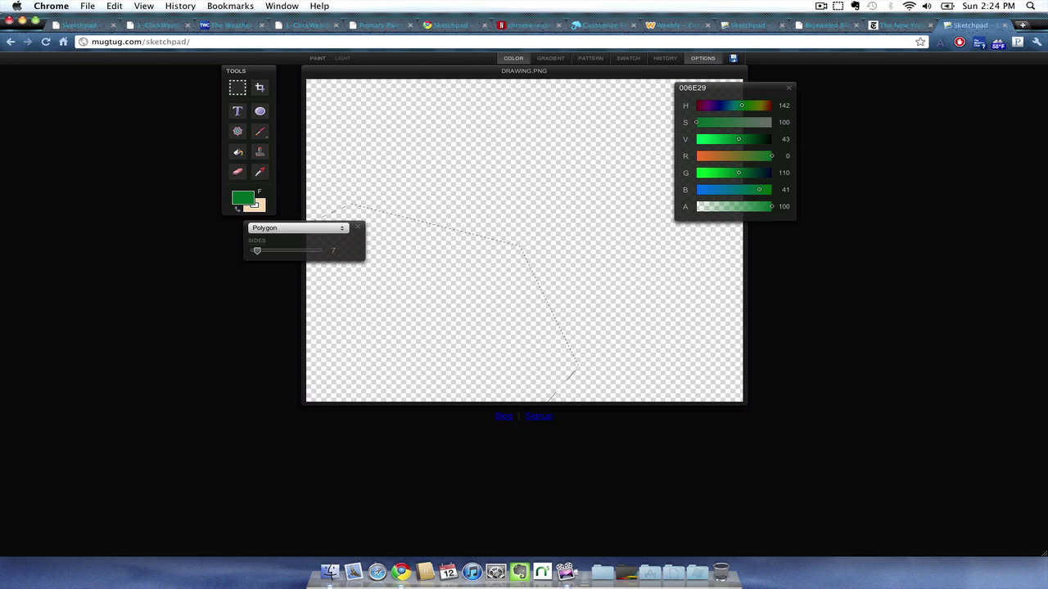
Step: Brush green paint into the polygon selection, filling gaps along the bottom edge
click(261, 153)
click(260, 131)
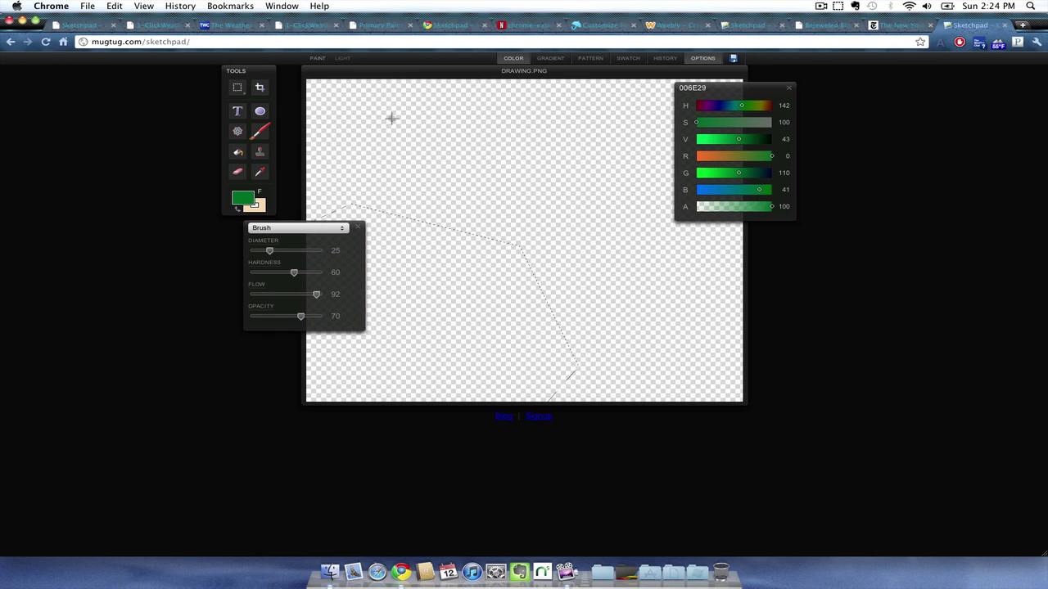
mouse_move(500, 290)
mouse_down()
mouse_move(503, 262)
mouse_move(480, 227)
mouse_move(547, 294)
mouse_move(295, 253)
mouse_move(338, 175)
mouse_move(192, 169)
mouse_move(496, 300)
mouse_move(536, 366)
mouse_move(393, 344)
mouse_move(327, 360)
mouse_up()
mouse_move(356, 440)
mouse_down()
mouse_move(398, 311)
mouse_move(511, 321)
mouse_up()
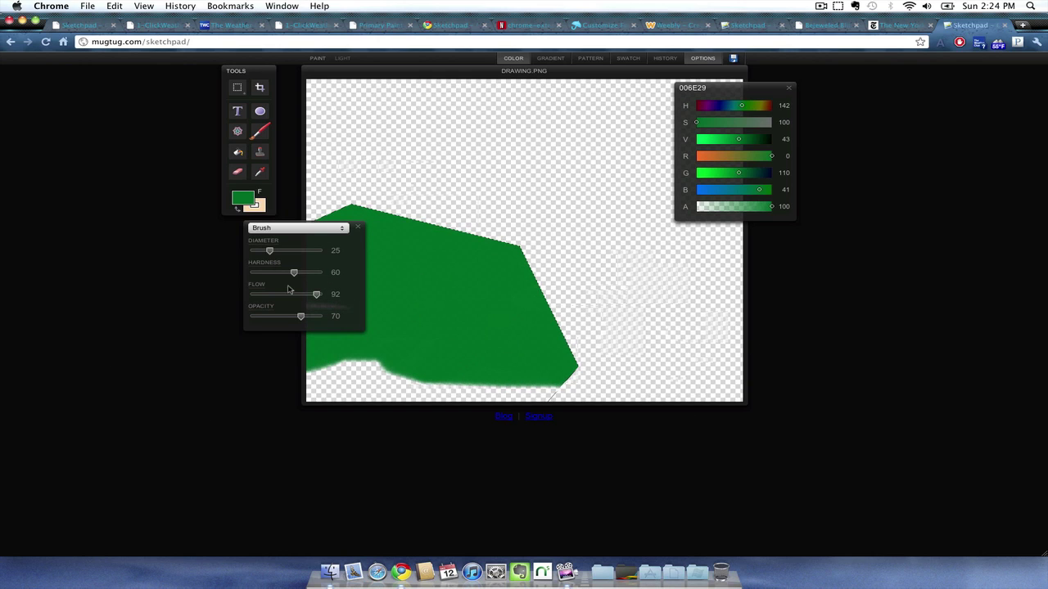
mouse_move(361, 385)
mouse_down()
mouse_move(597, 466)
mouse_move(594, 355)
mouse_move(344, 376)
mouse_move(368, 408)
mouse_move(336, 374)
mouse_move(578, 384)
mouse_up()
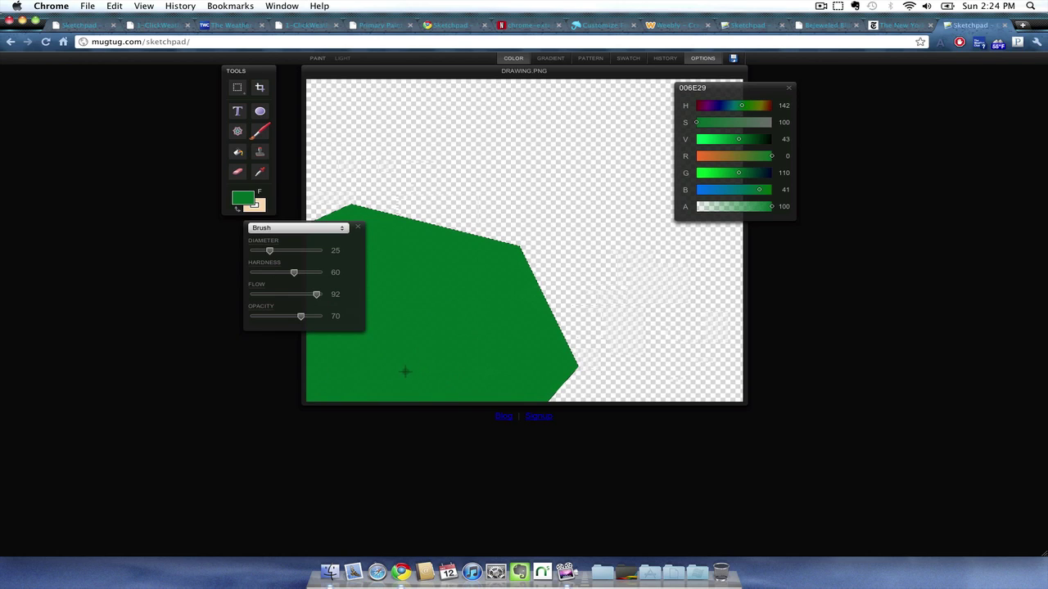
Step: Switch to an elliptical selection and mark out an ellipse near the canvas top-left
click(242, 88)
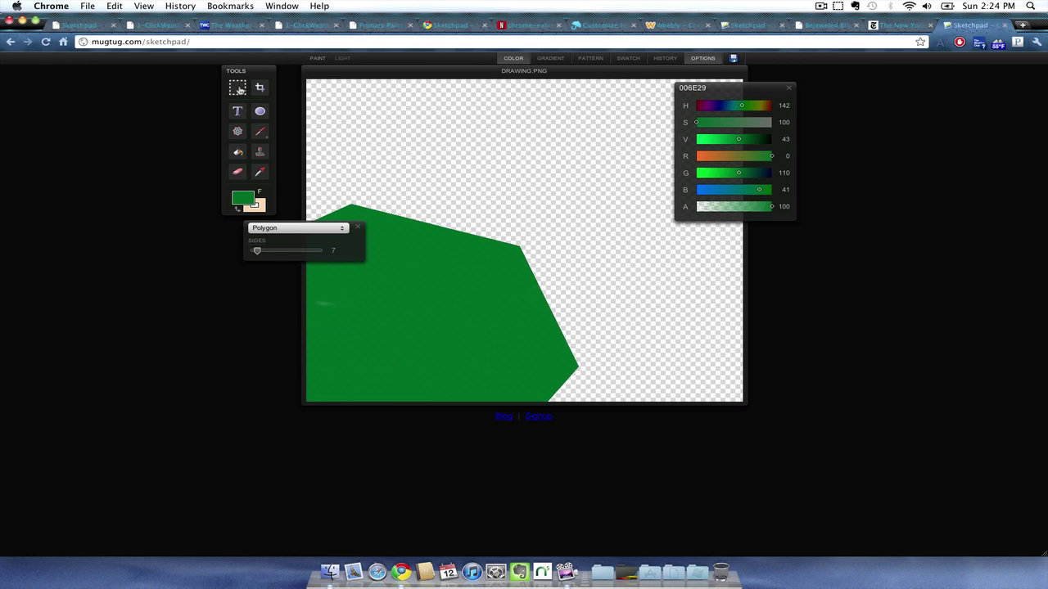
click(343, 232)
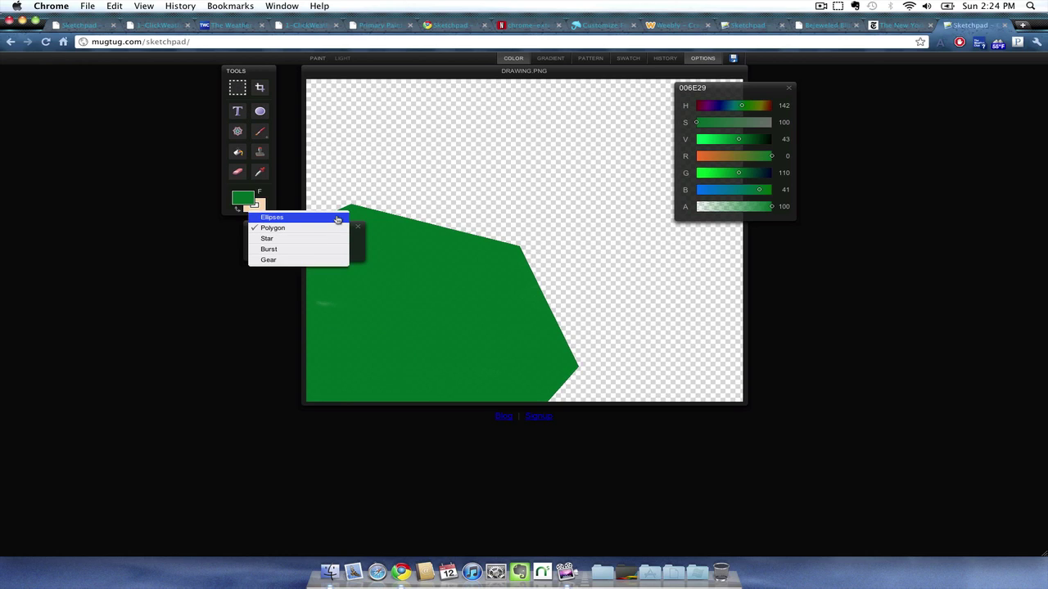
click(337, 218)
drag(411, 131, 360, 176)
Step: Fill the ellipse with dark blue 1F006E (hue 257) using the brush
click(259, 133)
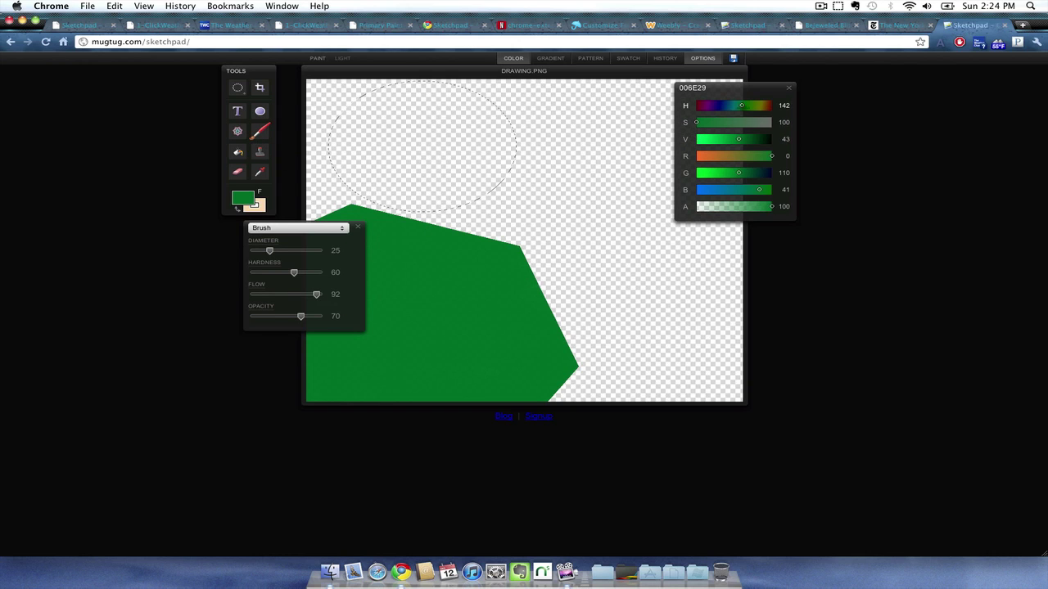
drag(741, 104, 717, 104)
drag(451, 150, 489, 100)
mouse_move(454, 211)
mouse_down()
mouse_move(549, 168)
mouse_move(352, 140)
mouse_move(221, 192)
mouse_move(470, 204)
mouse_move(509, 139)
mouse_move(410, 94)
mouse_move(360, 96)
mouse_move(462, 95)
mouse_move(343, 105)
mouse_move(505, 131)
mouse_up()
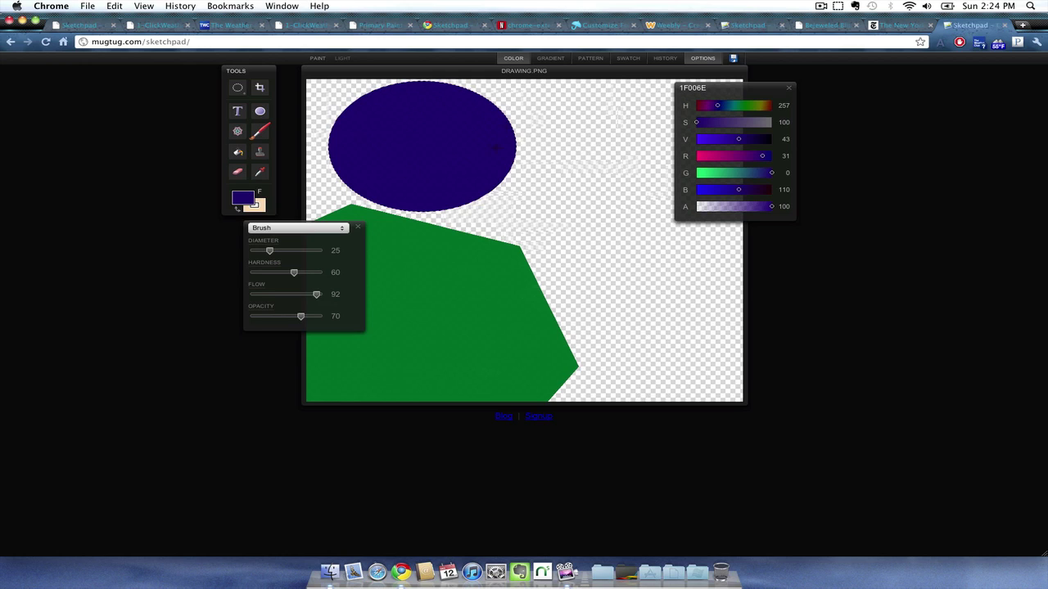
click(237, 89)
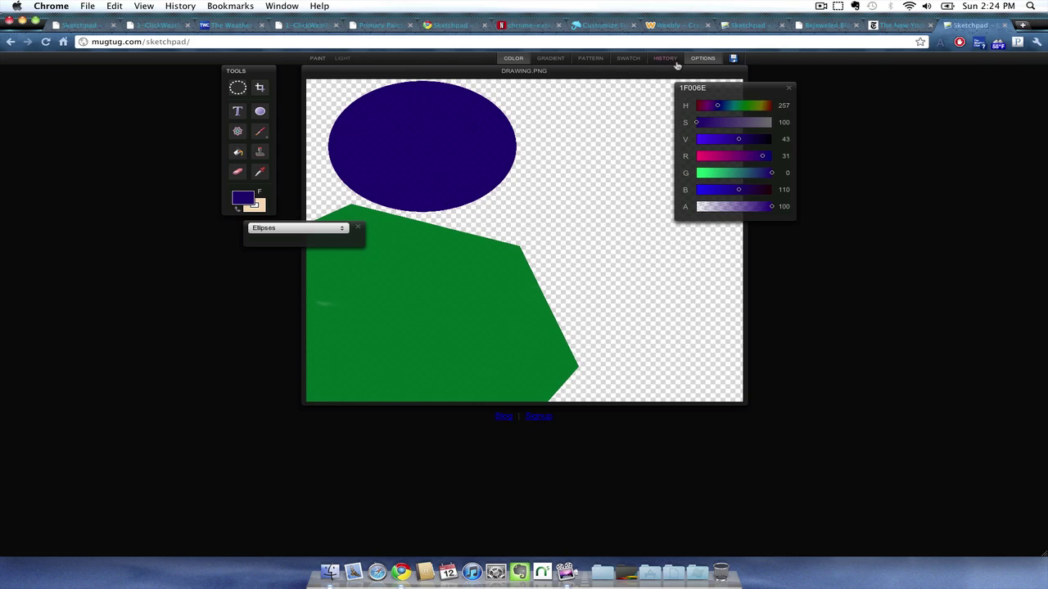
click(700, 64)
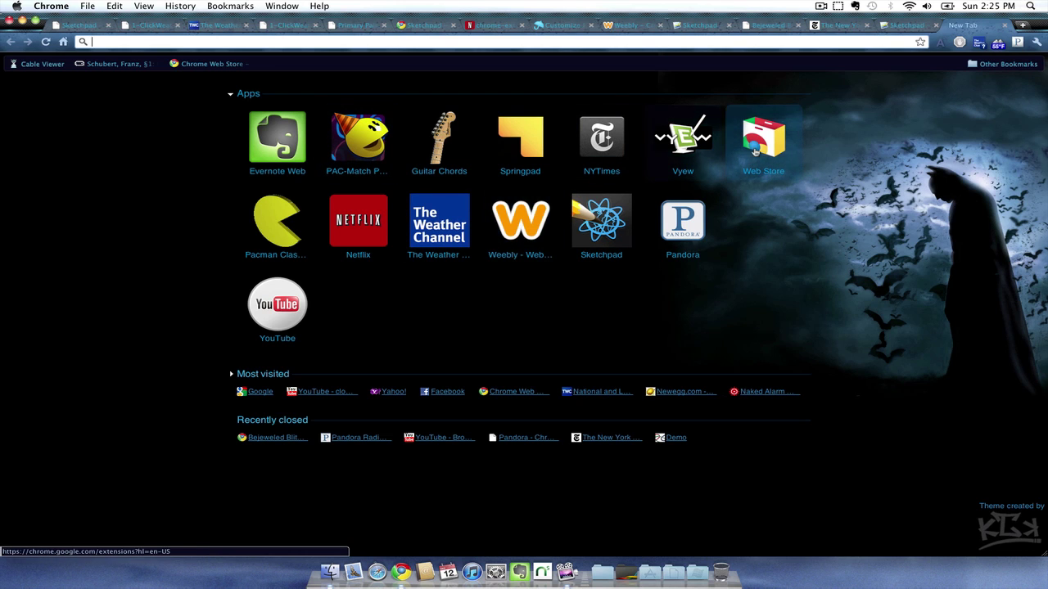
Step: Open the Chrome Web Store from the apps page and scroll to its category links
click(762, 147)
mouse_move(425, 276)
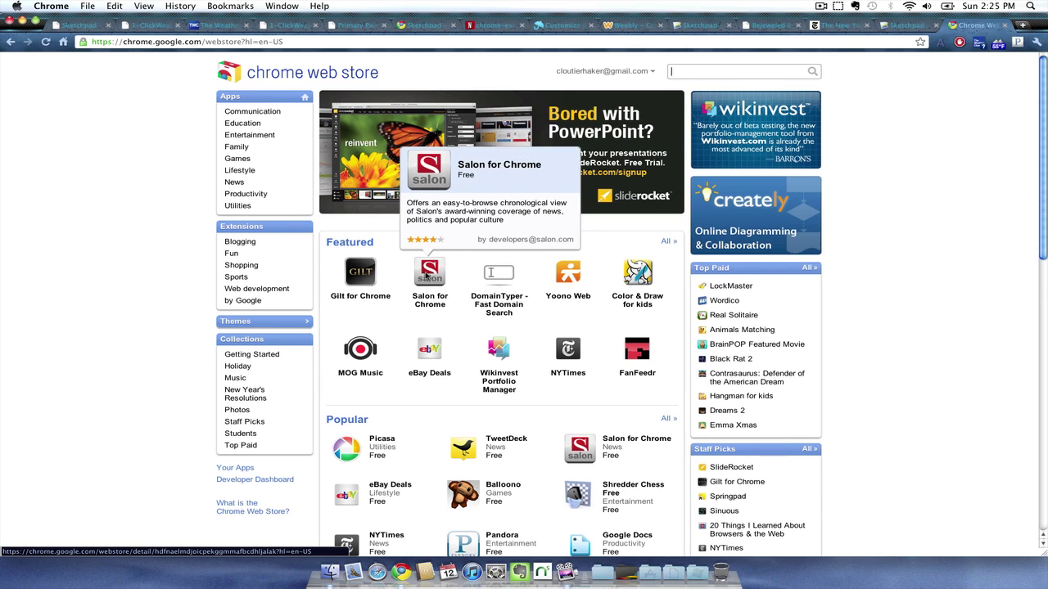
mouse_move(375, 282)
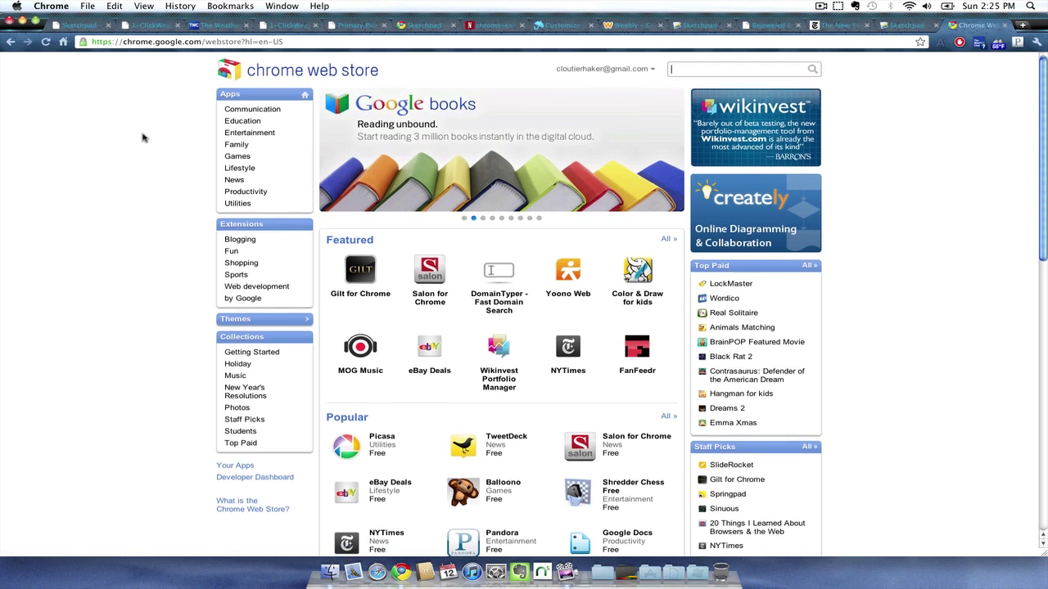
scroll(155, 164, down, 2)
Step: Open the Themes category and then the Space Vision Theme page
click(244, 254)
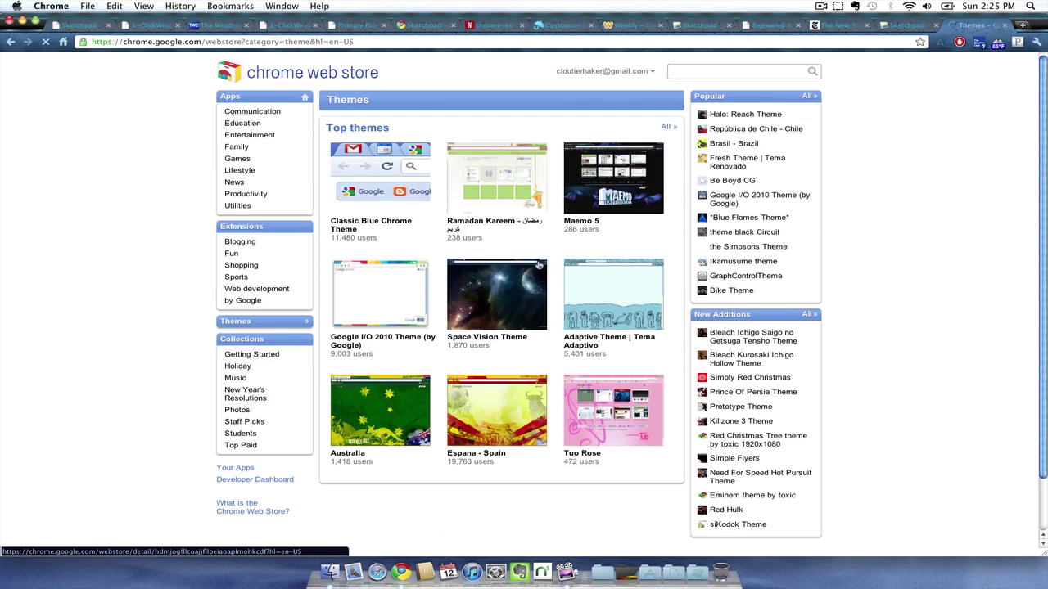
click(505, 303)
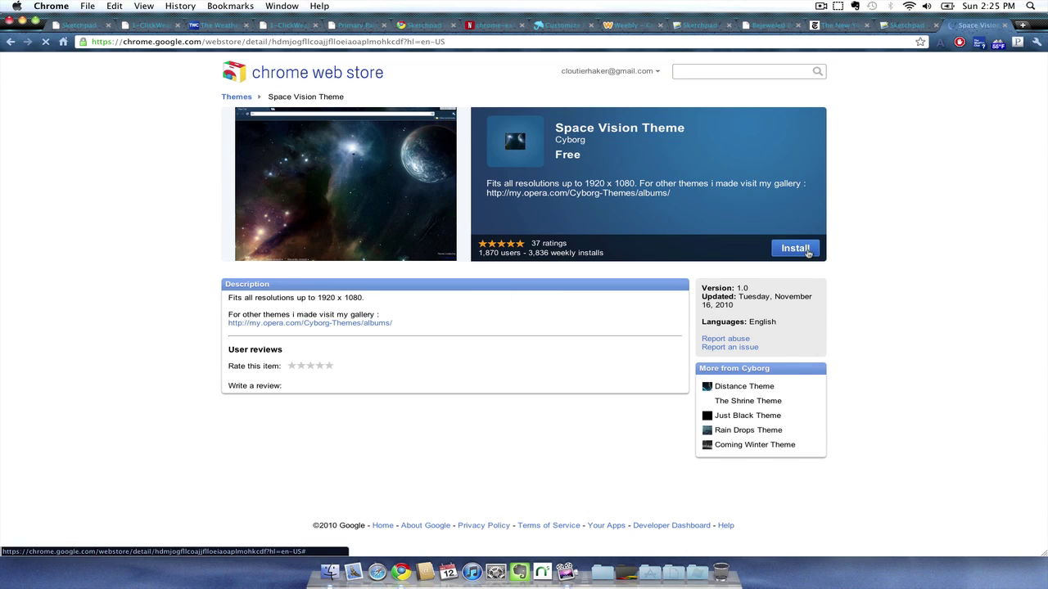
right_click(917, 140)
click(905, 152)
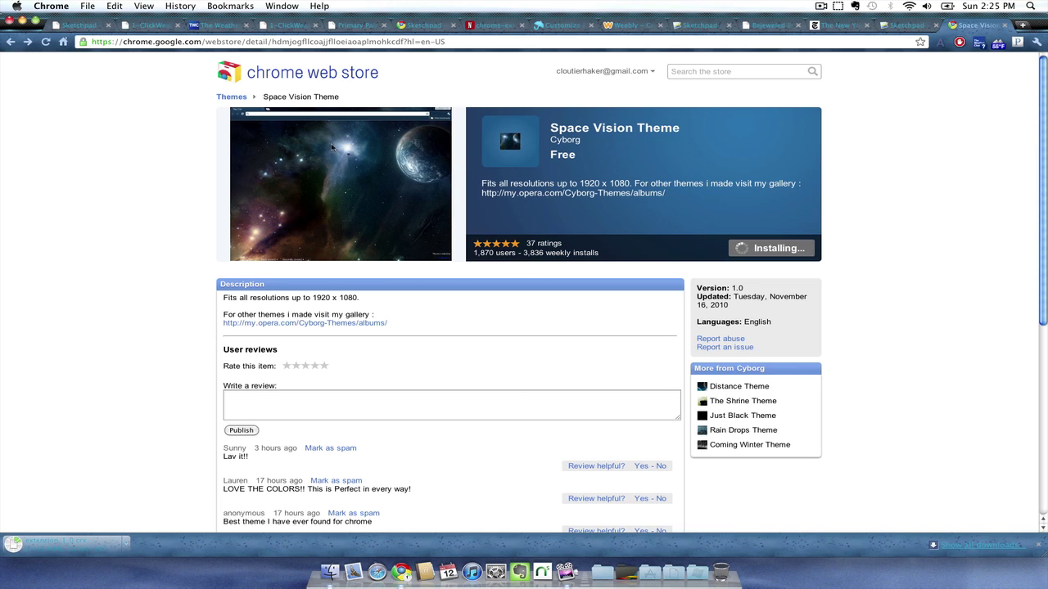
scroll(136, 124, down, 8)
scroll(139, 127, up, 8)
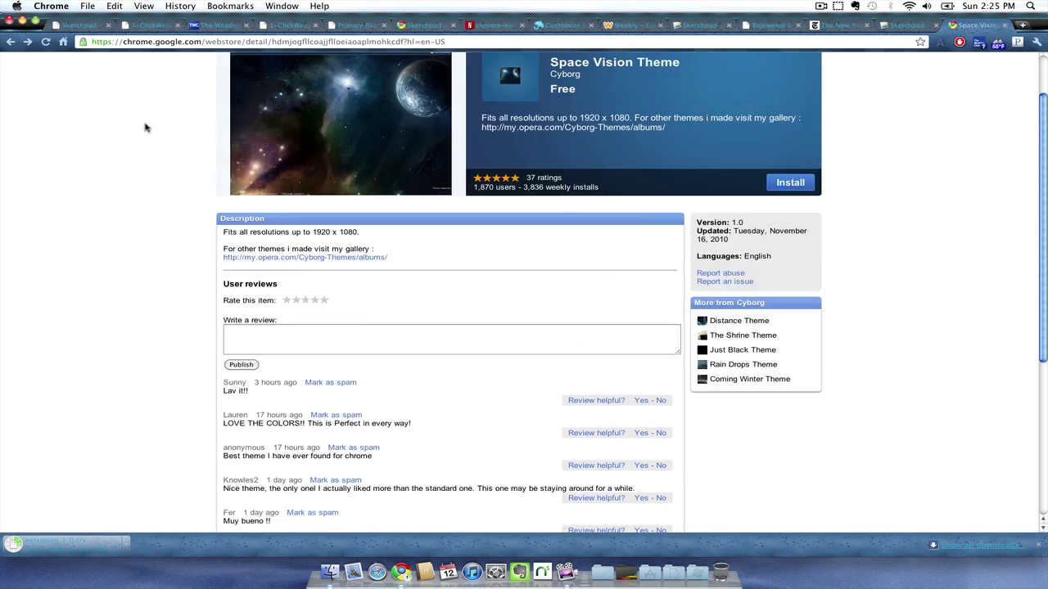
scroll(246, 336, down, 1)
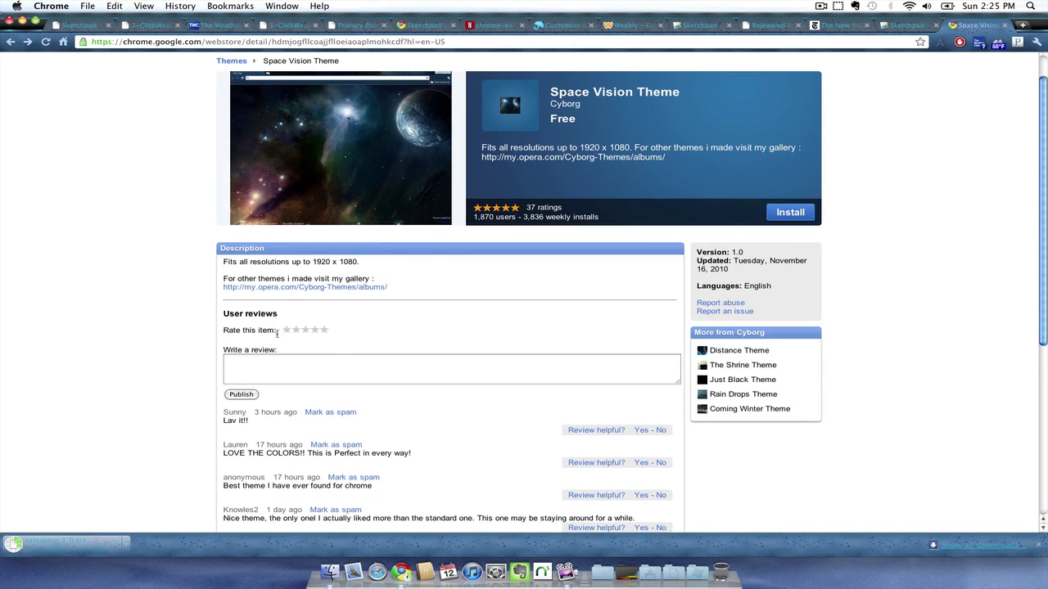
Step: Rate the theme five stars and publish the review 'Great theme'
click(324, 330)
click(296, 360)
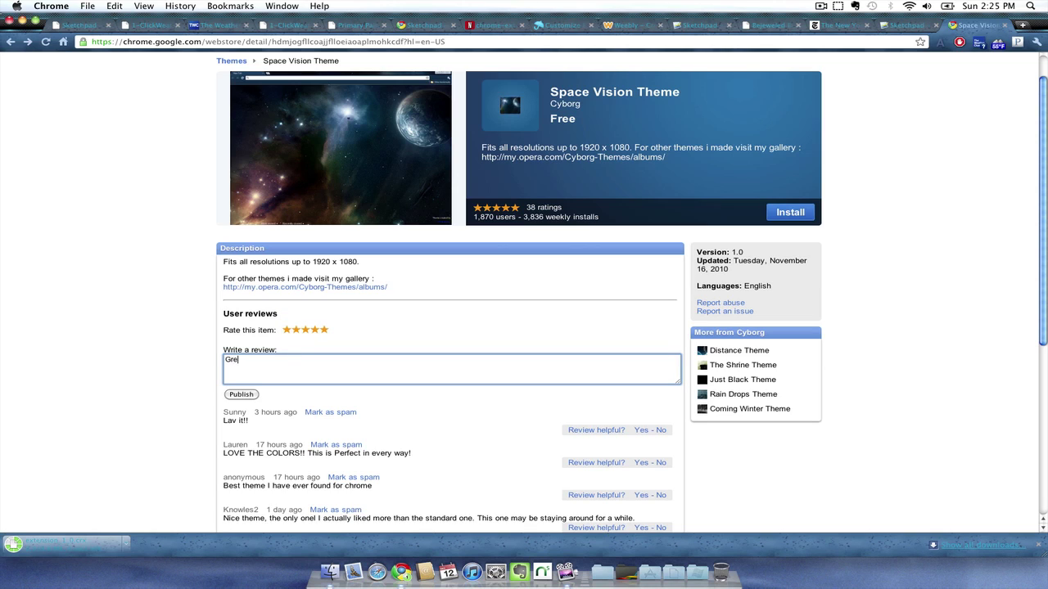
click(251, 394)
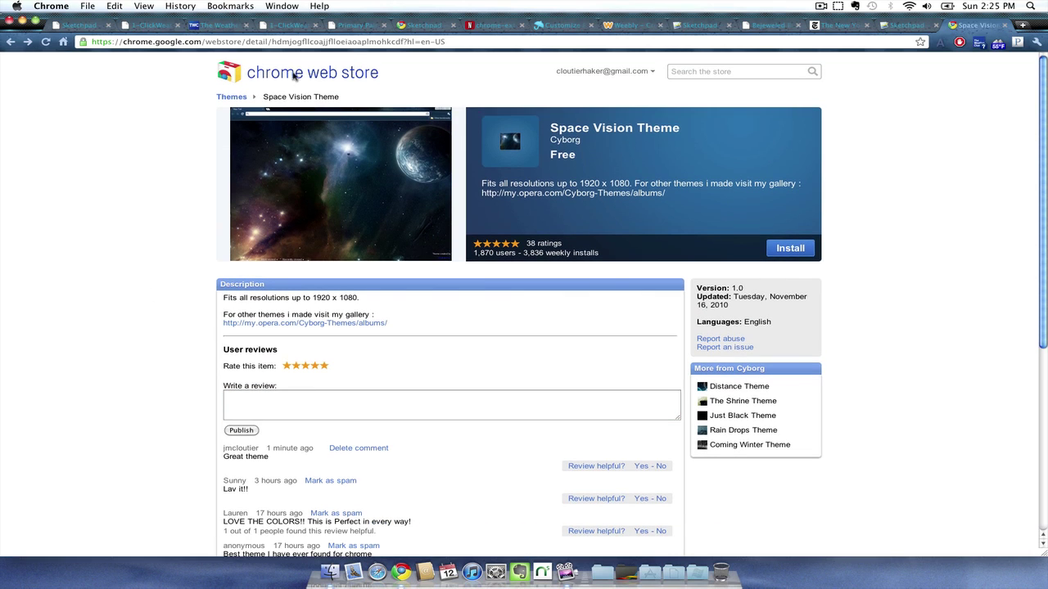
Step: Return to the Chrome Web Store home page via the store logo
click(266, 71)
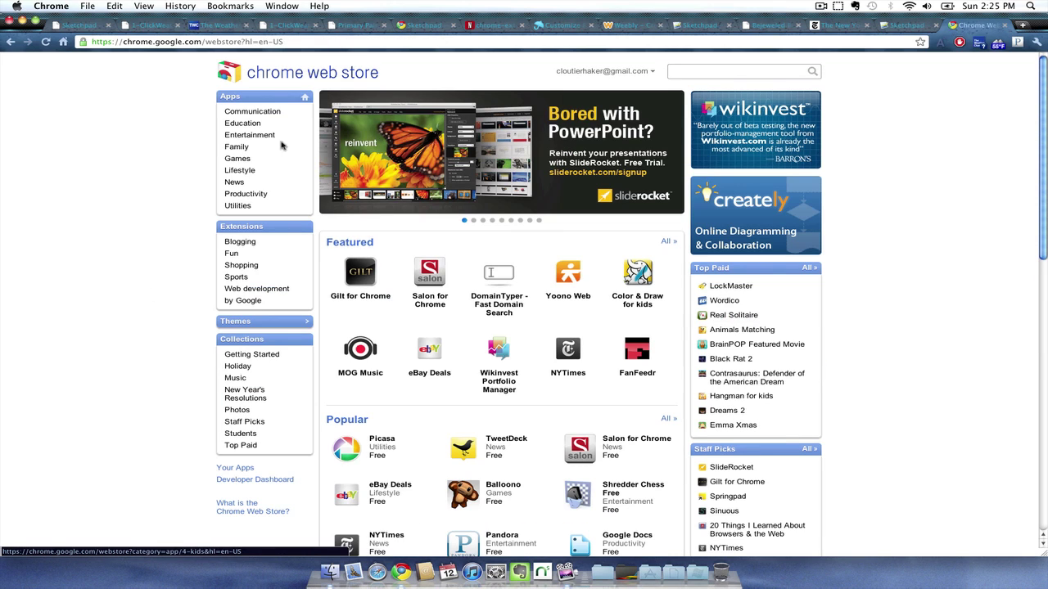